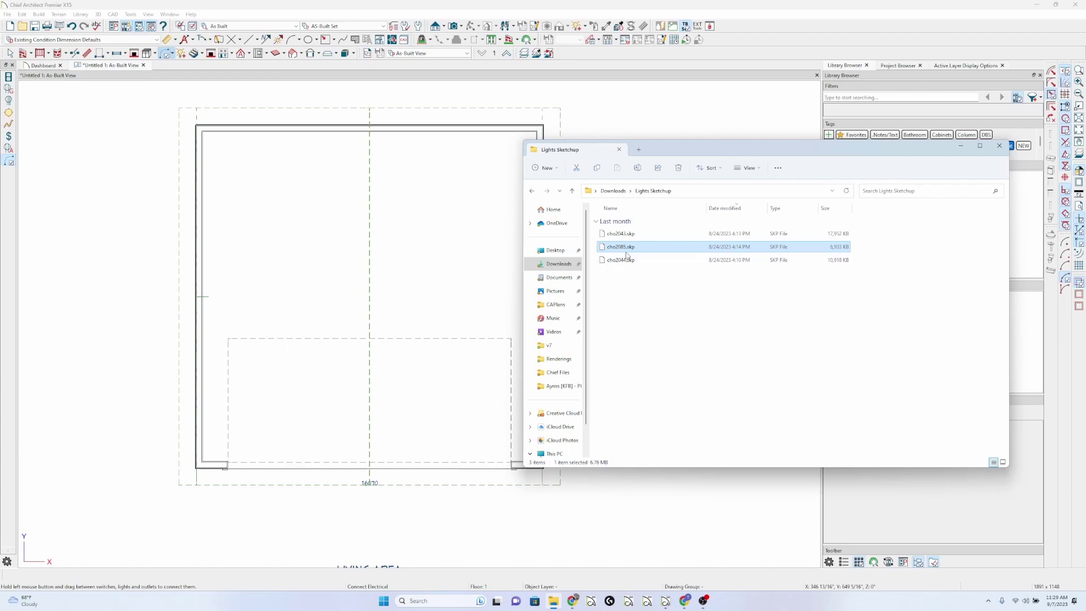
Step: Drag the cho2085.skp lantern from the Lights Sketchup folder onto the garage plan
left_click_drag(626, 249, 366, 524)
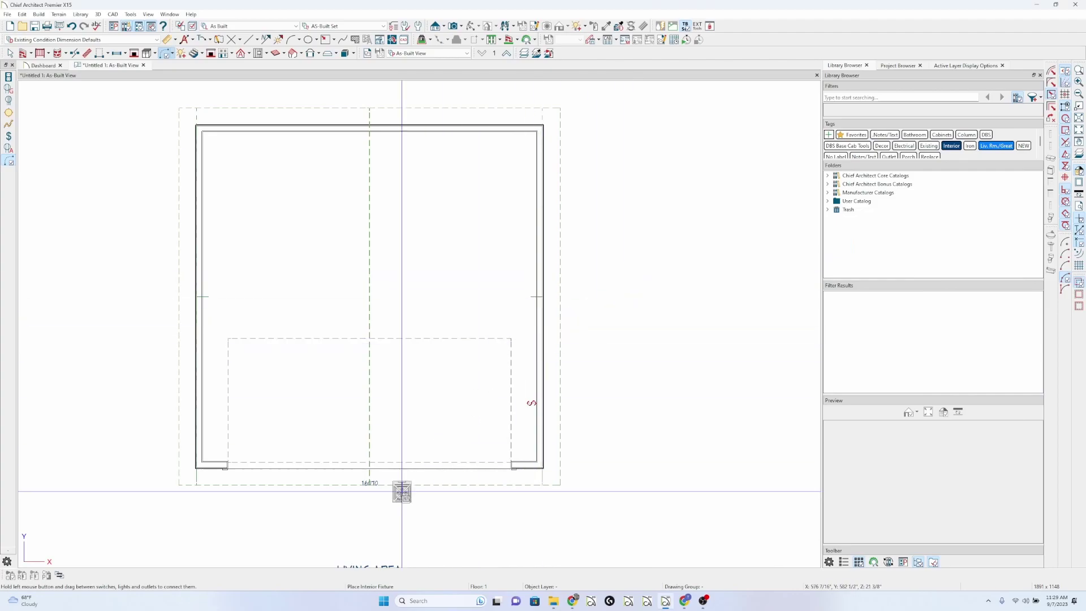
Step: Place one lantern below the garage front wall and move it up against the wall
left_click(369, 502)
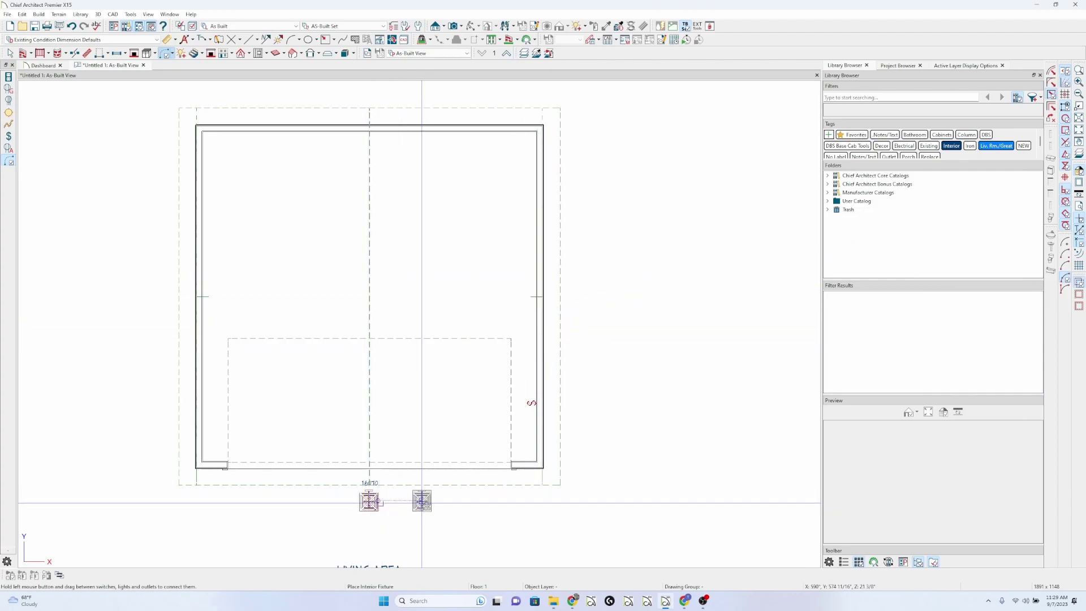
key("Escape")
left_click(368, 503)
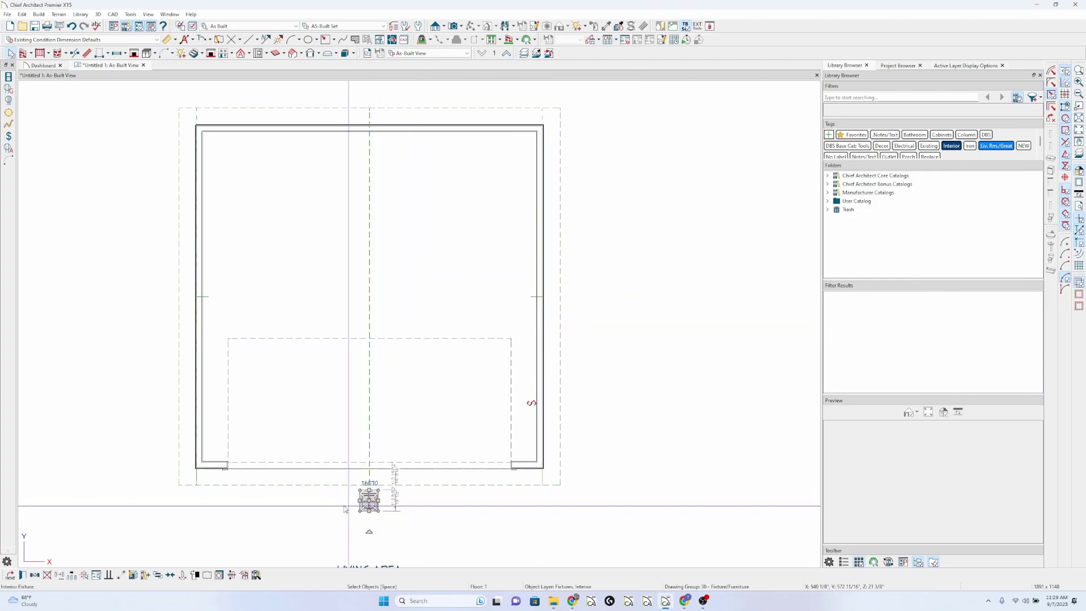
left_click_drag(344, 509, 293, 484)
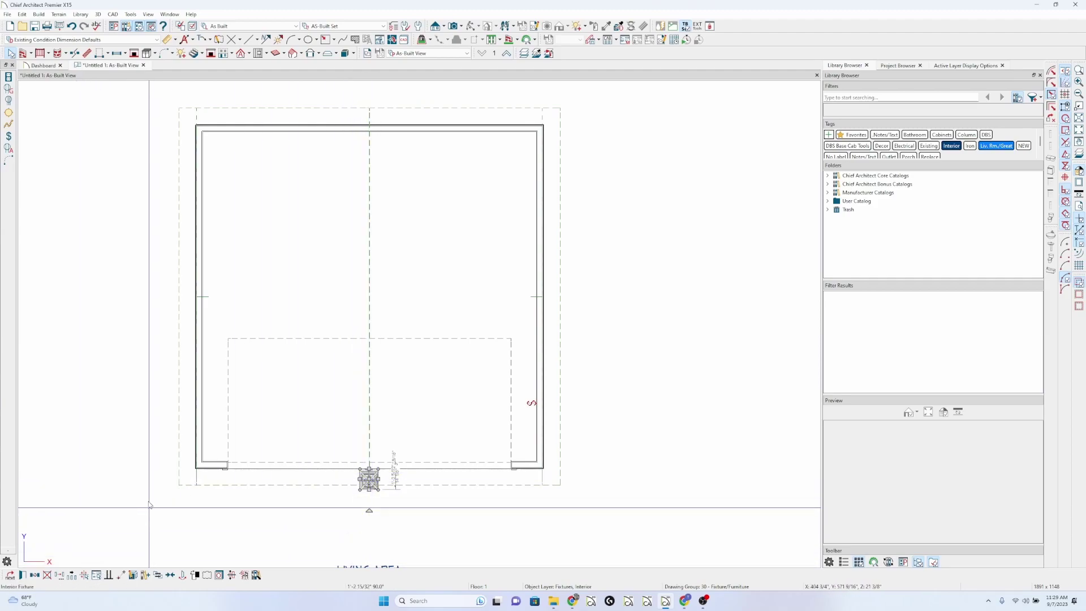
Step: Wire the wall switch to the lantern with the Connect Electrical tool
left_click(9, 161)
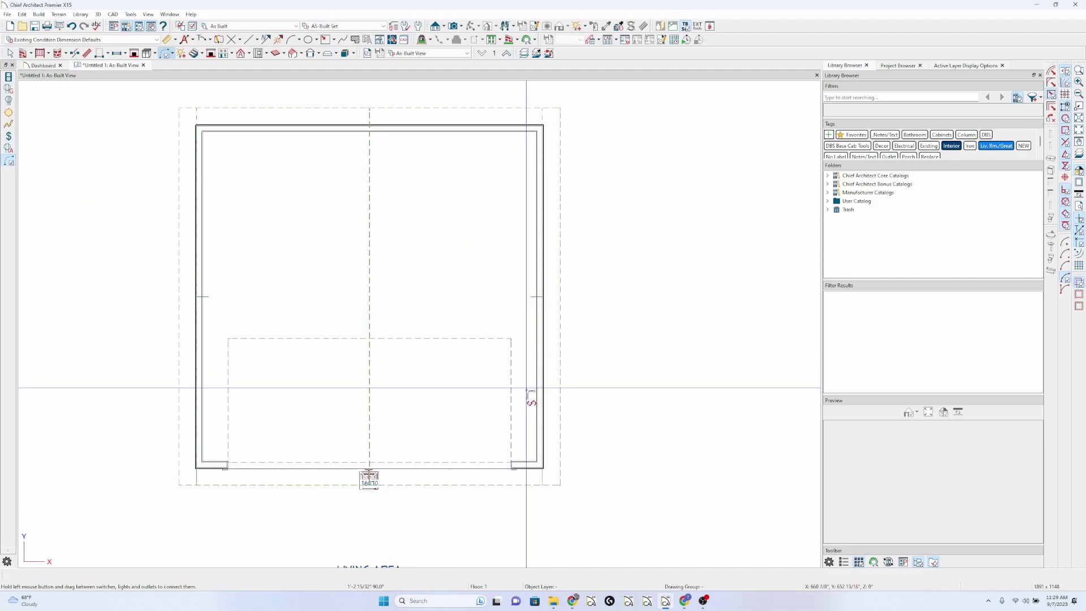
mouse_move(529, 404)
left_mouse_down()
mouse_move(368, 475)
mouse_move(528, 405)
left_mouse_up()
left_click_drag(369, 477, 525, 405)
Step: Check the lantern above the garage door in a Full Overview 3D camera, without moving it
key("ctrl+F9")
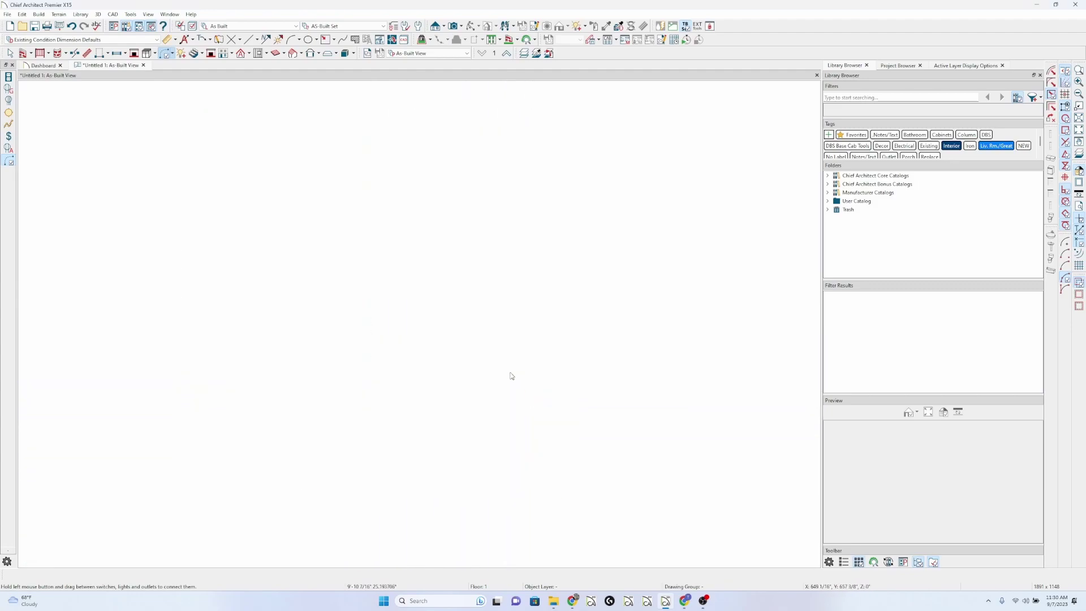
left_click_drag(471, 366, 363, 201)
key("space")
left_click(353, 367)
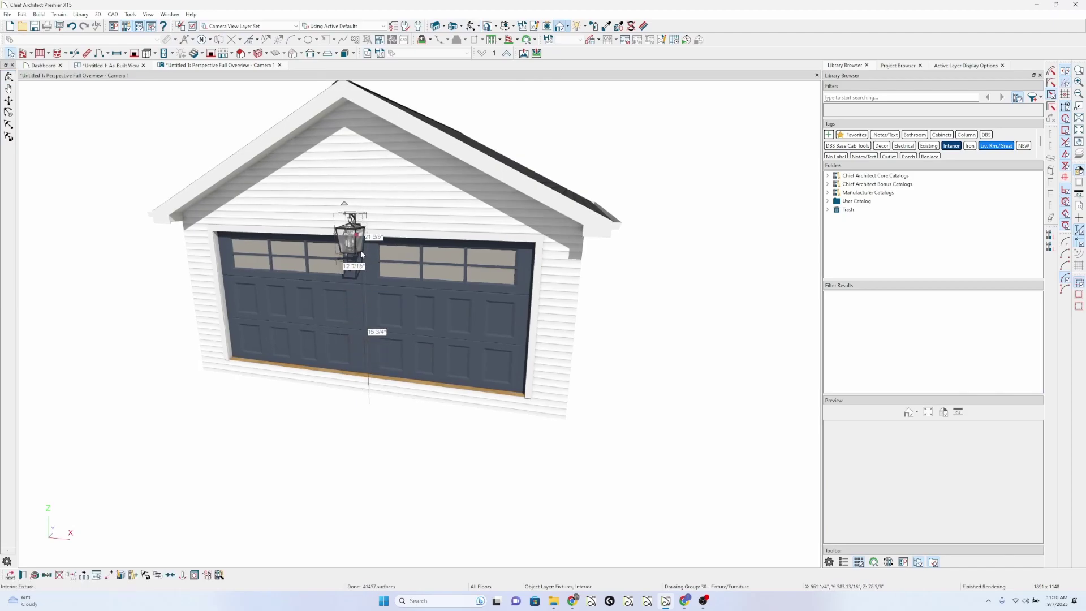
key("Escape")
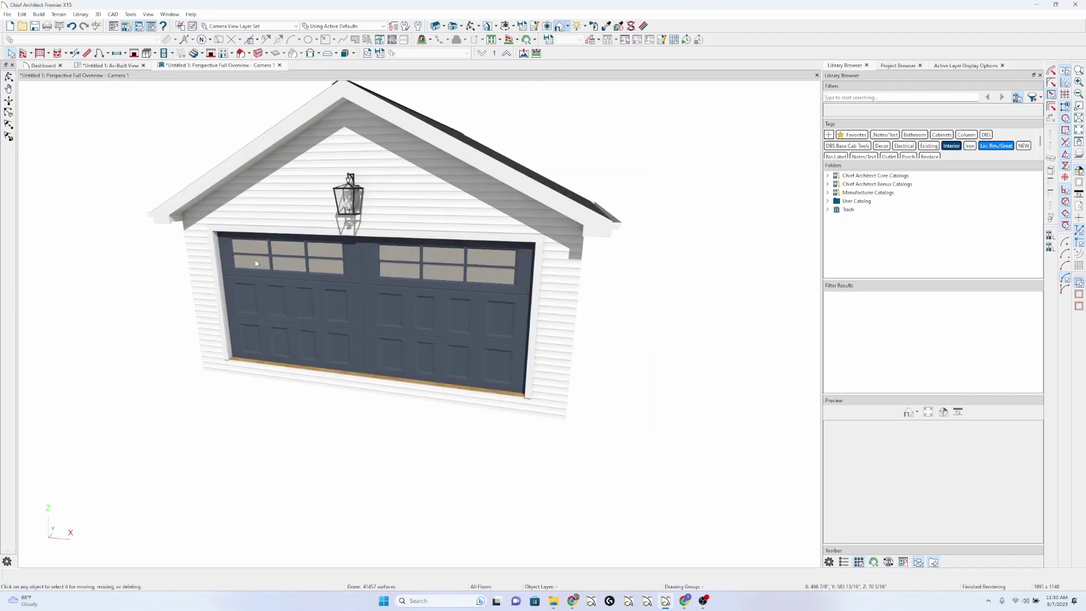
Step: Back on the As-Built plan, hide the layer of the object covering the lantern
left_click(103, 65)
scroll(436, 447, "up", 1)
left_click(442, 450)
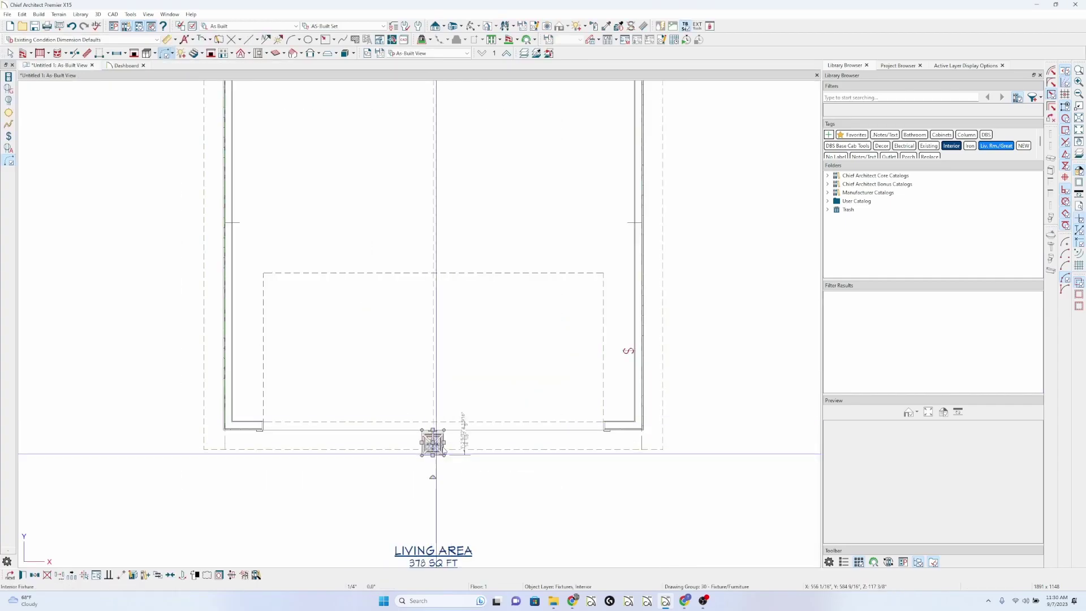
left_click(524, 53)
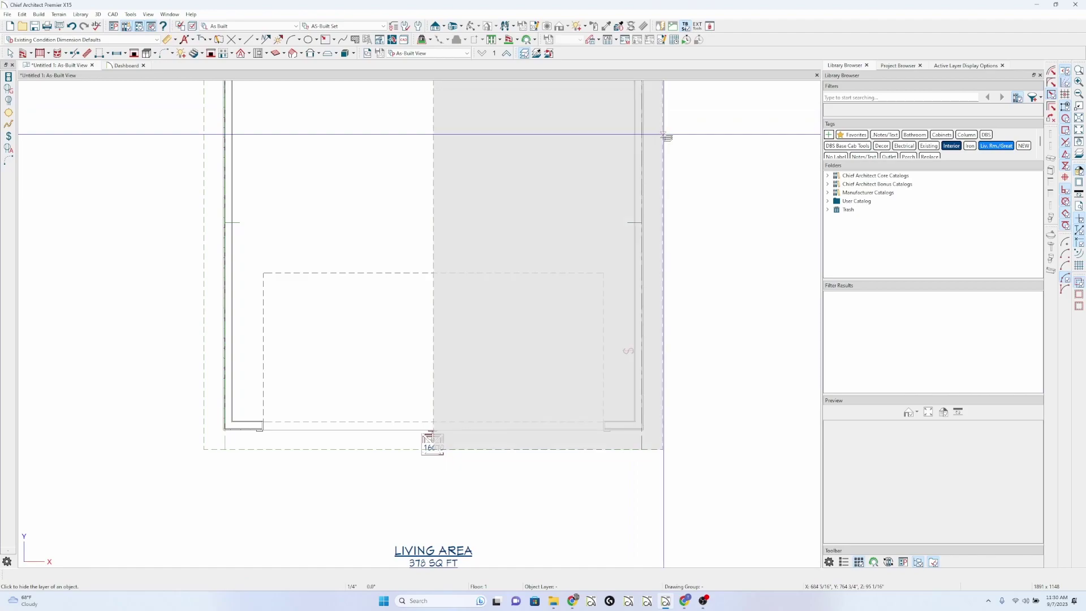
left_click(666, 136)
left_click(433, 443)
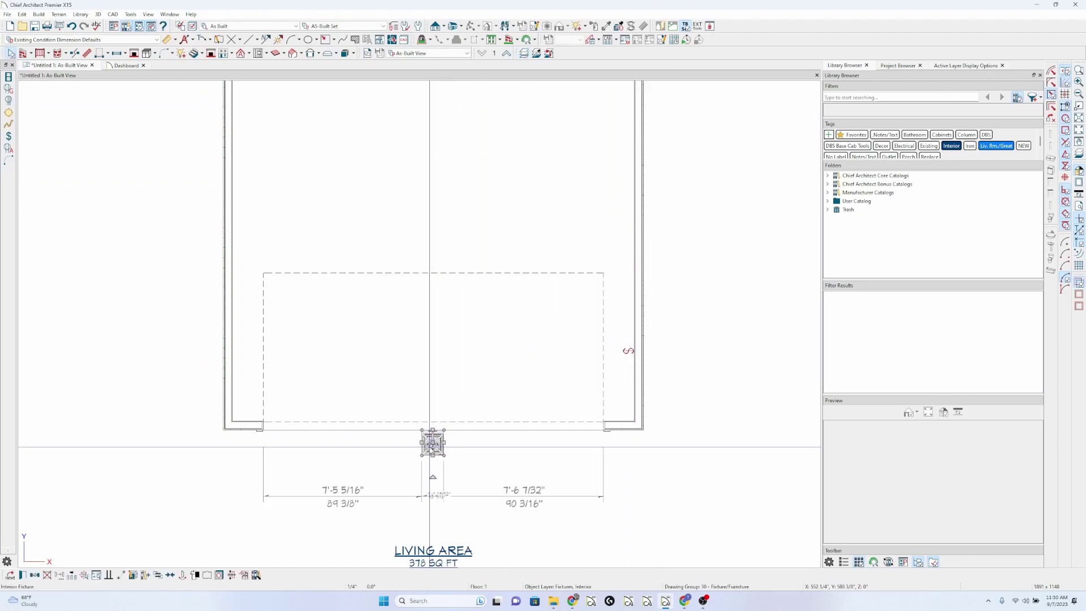
Step: Review the lantern's 3D and 2D Block settings, set it to Hangs on Wall, keep its type
double_click(433, 443)
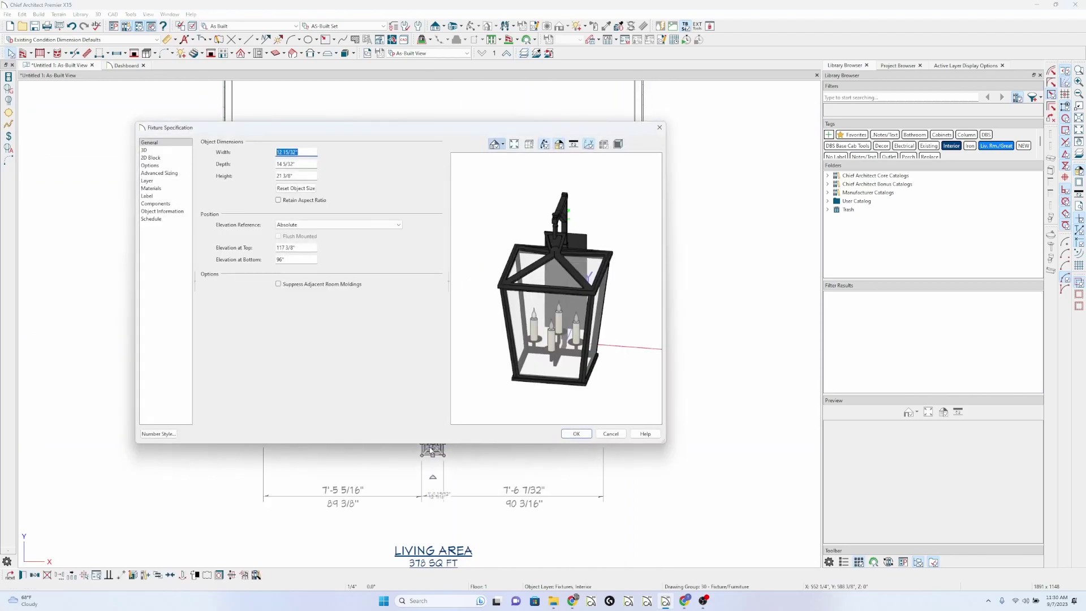
left_click(156, 151)
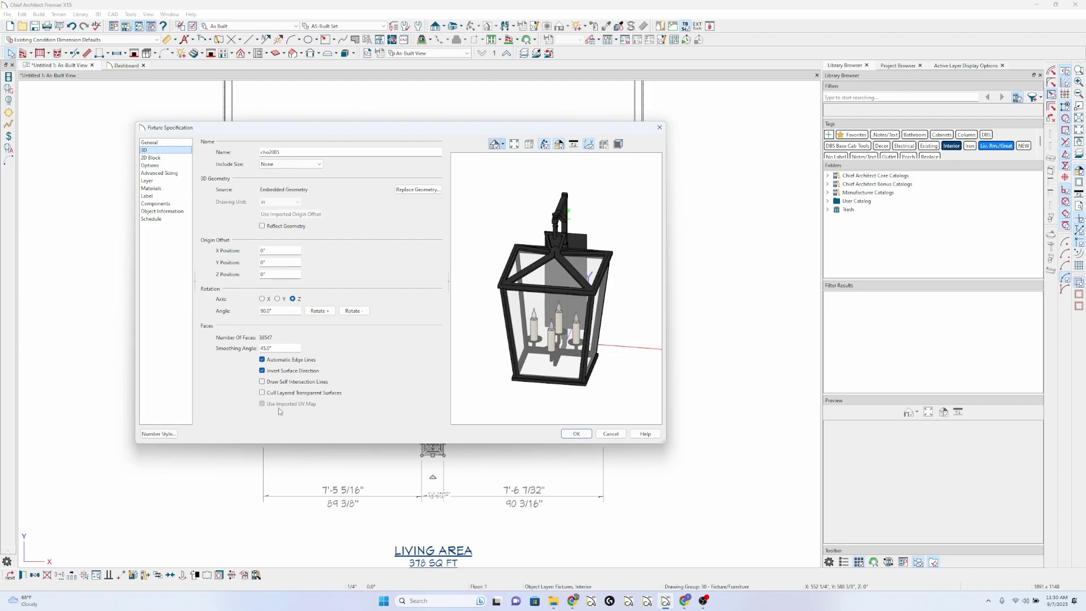
left_click(175, 158)
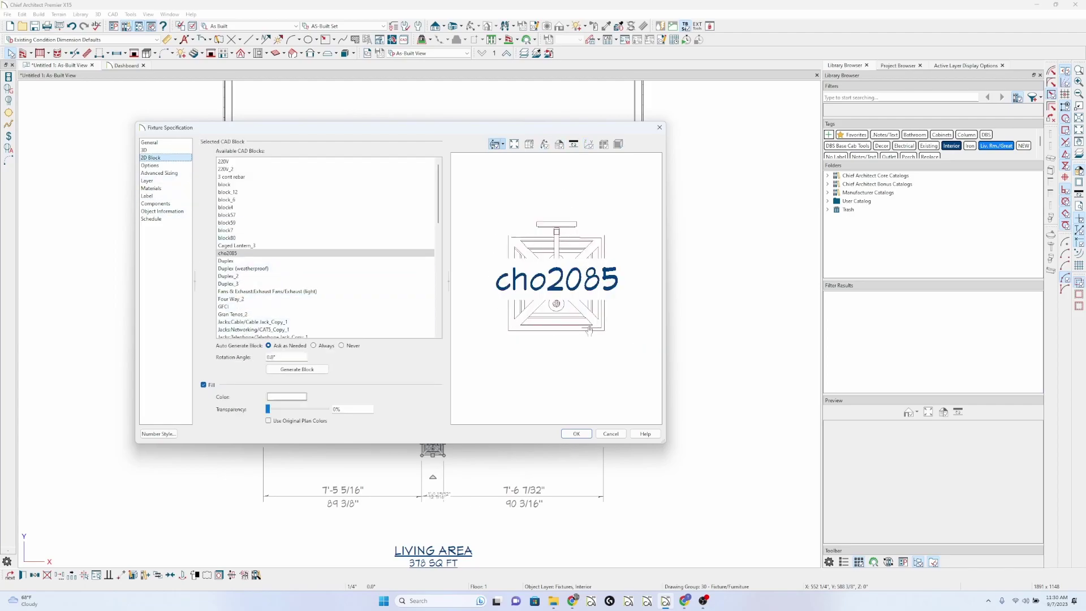
left_click(149, 166)
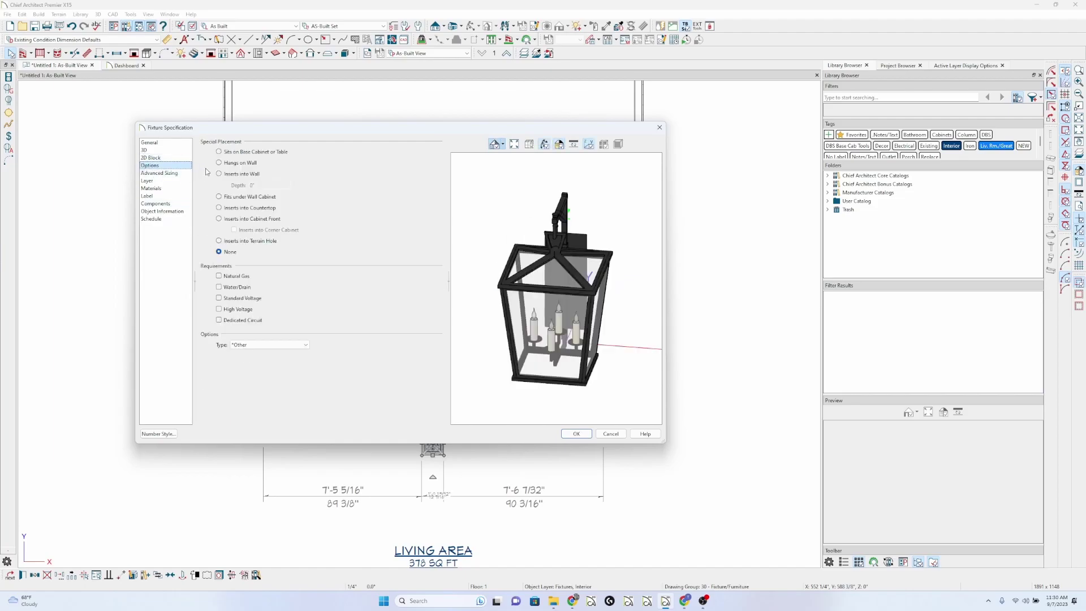
left_click(226, 163)
left_click(257, 346)
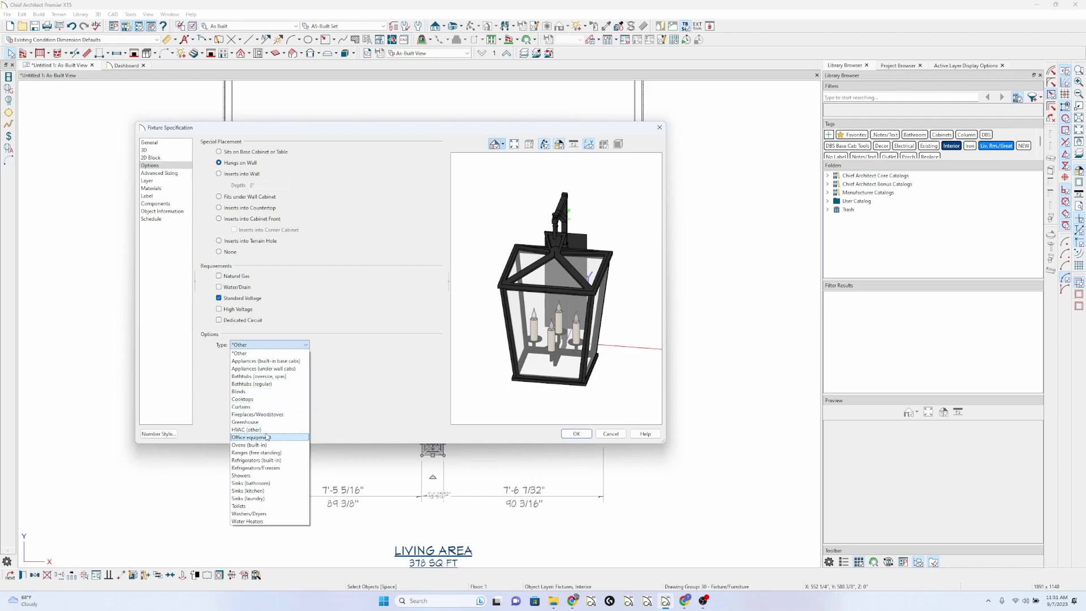
left_click(339, 395)
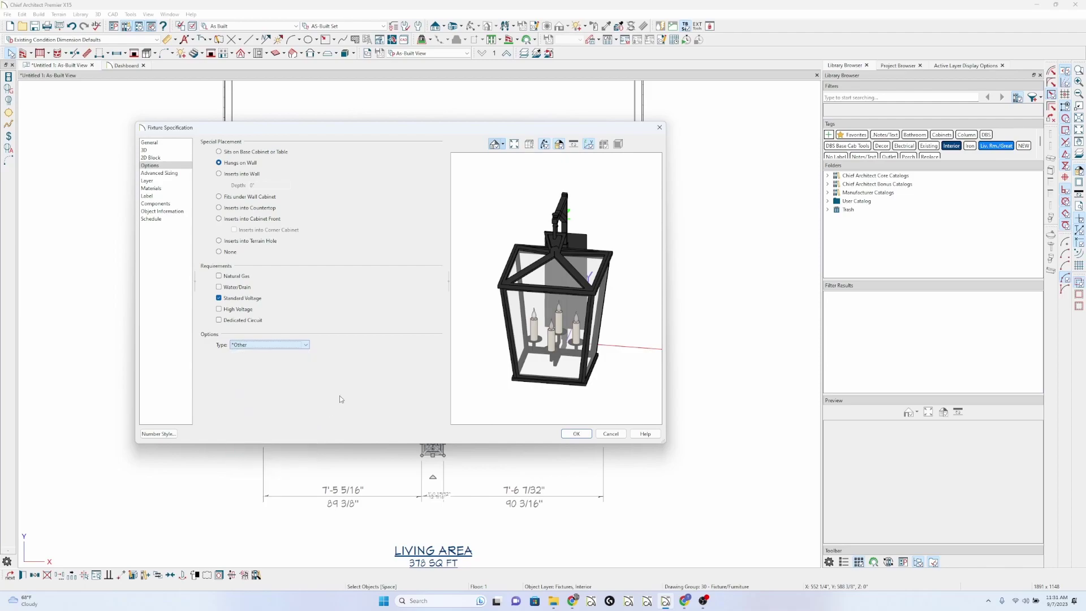
Step: Browse the lantern's Advanced, Layer, Materials, Label, Components and Object Information panels
left_click(165, 173)
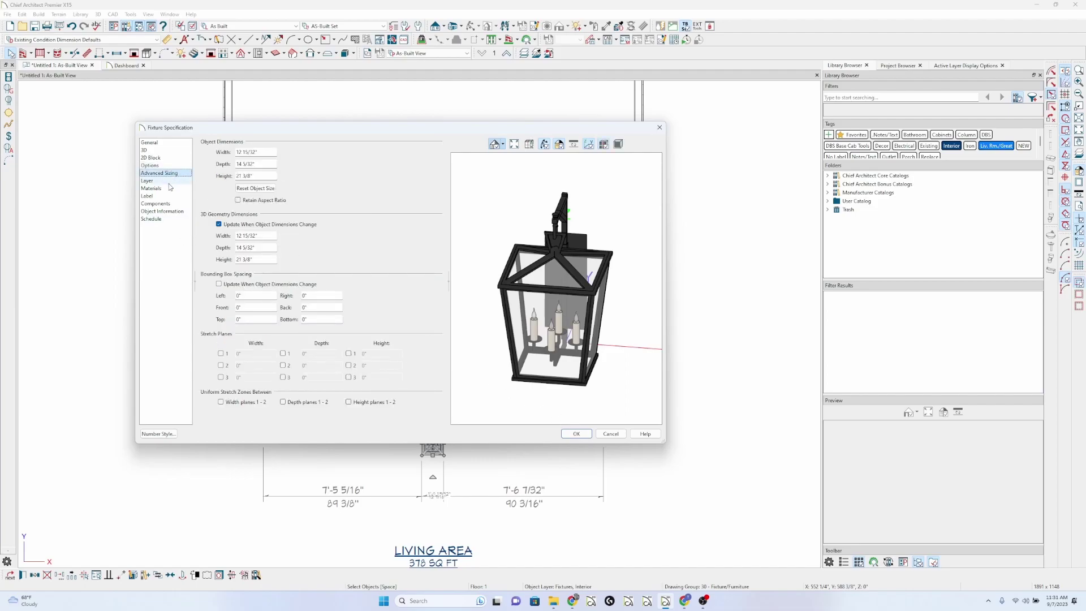
left_click(169, 181)
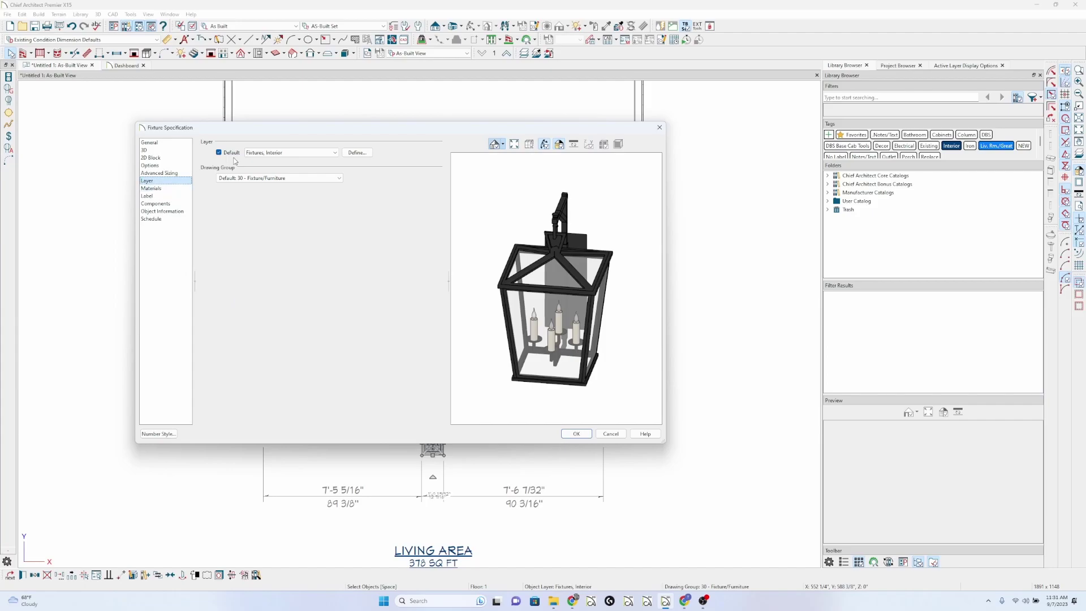
left_click(164, 189)
left_click(161, 196)
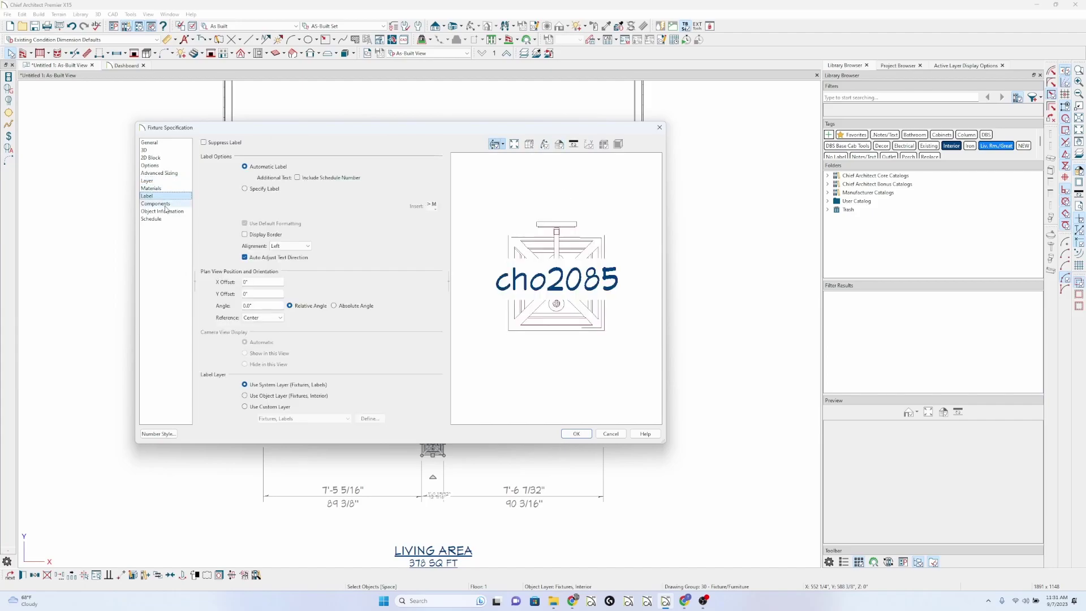
left_click(162, 205)
left_click(169, 213)
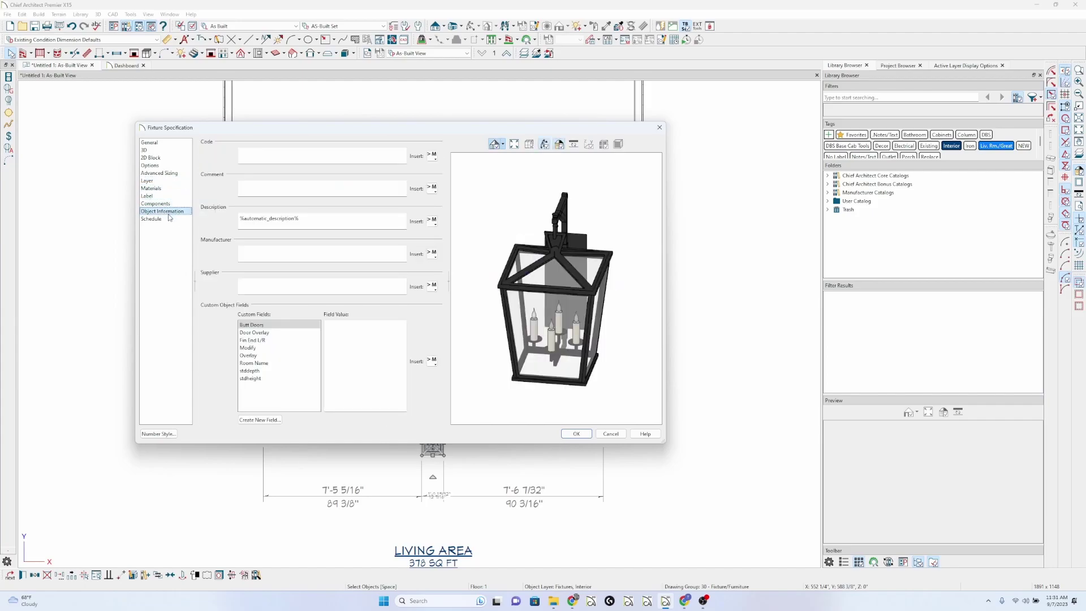
left_click(166, 220)
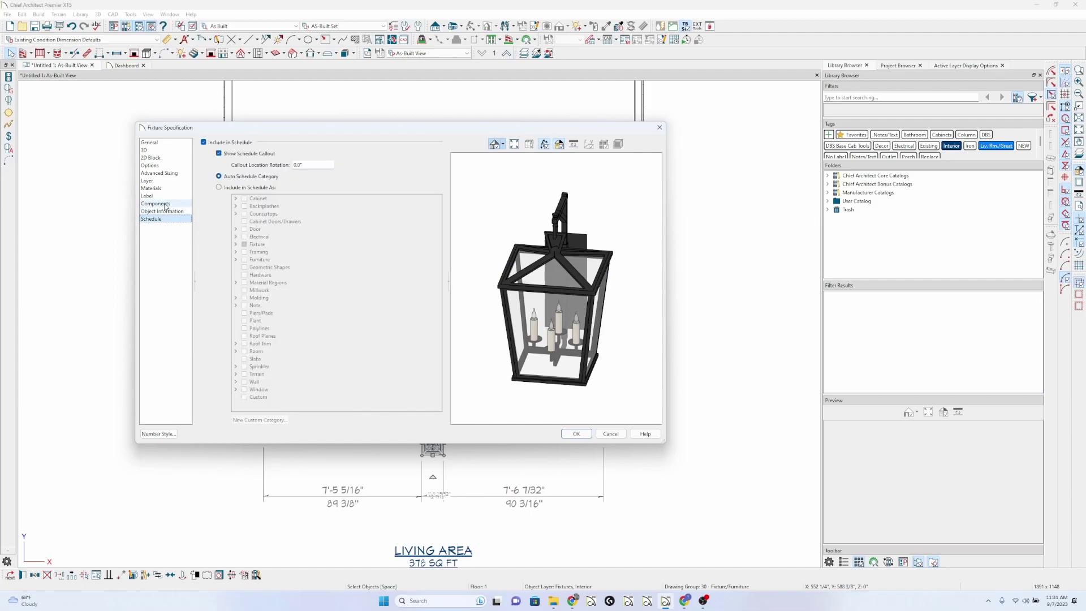
Step: Schedule the lantern as Electrical with only Lights ticked, clearing Outlets, Switches and Other
left_click(219, 188)
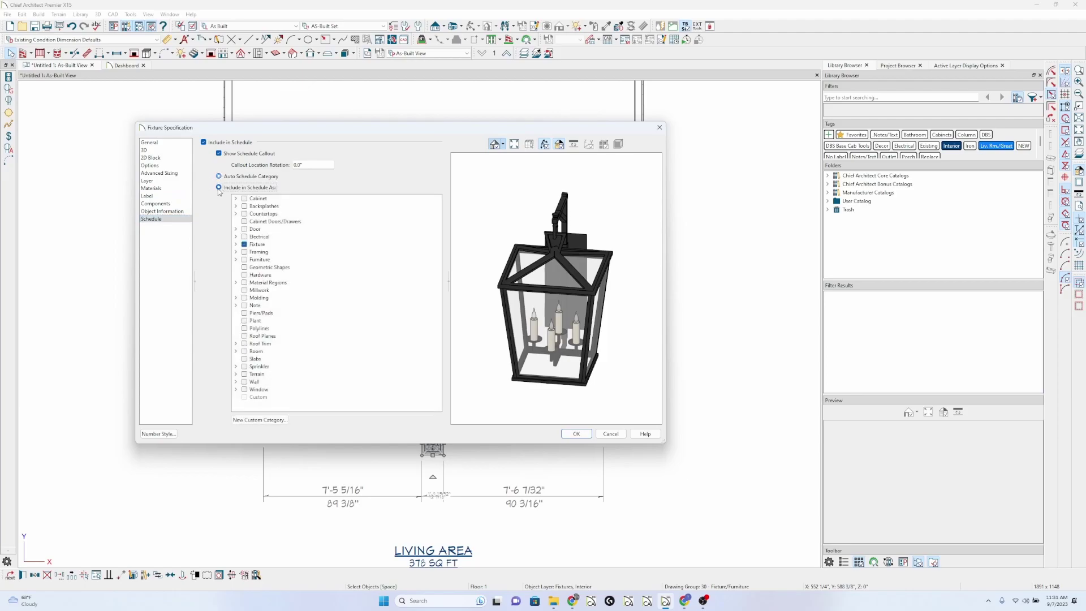
left_click(244, 244)
left_click(244, 236)
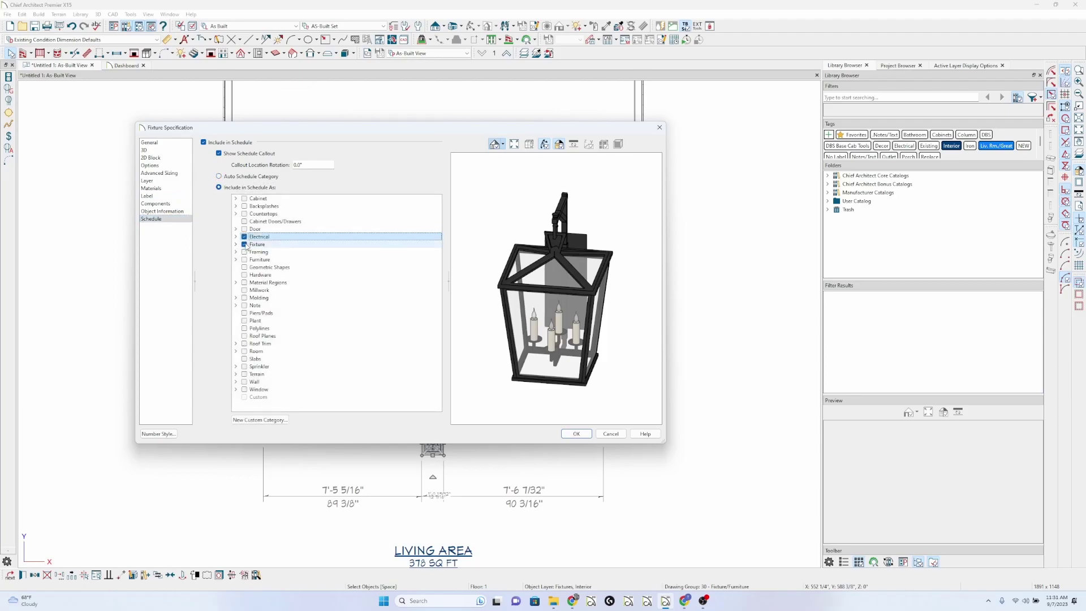
left_click(236, 236)
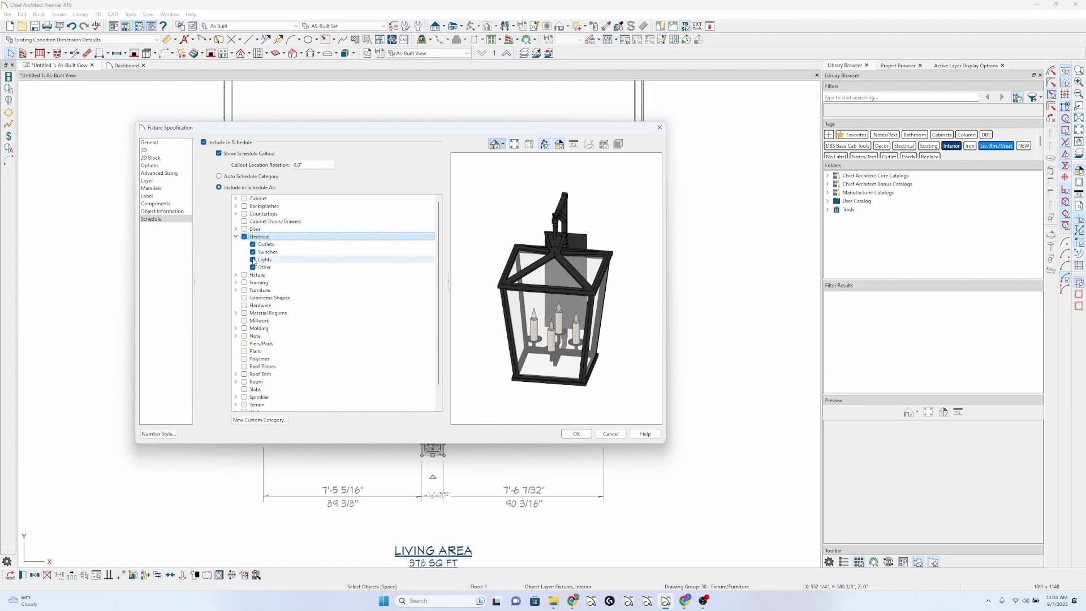
left_click(253, 267)
left_click(253, 251)
left_click(252, 244)
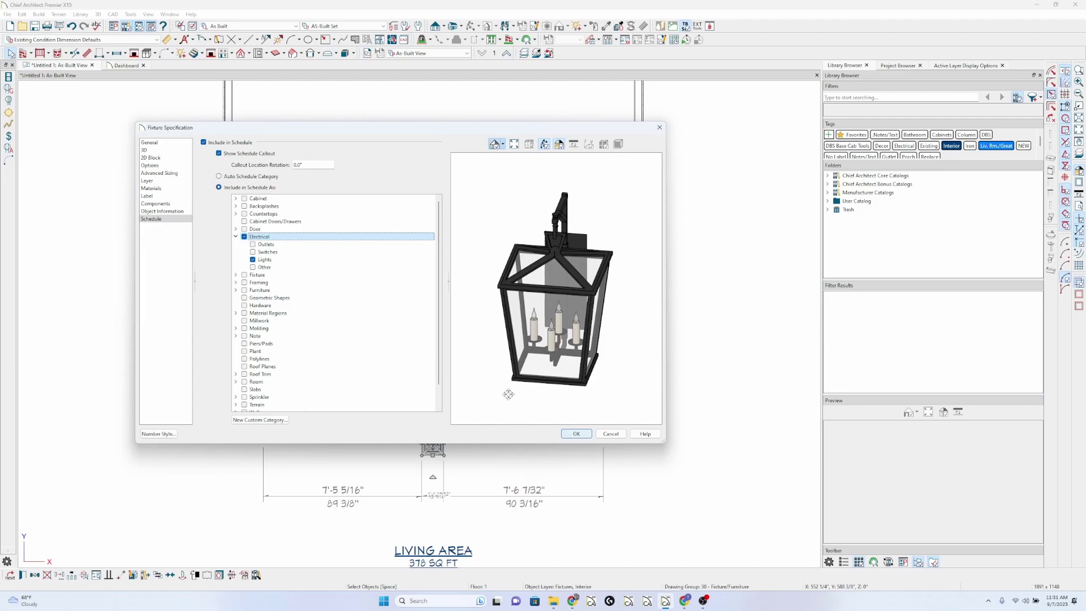
Step: Review the lantern's General, 3D, 2D Block and Options pages, including its origin offset
left_click(150, 143)
left_click(150, 150)
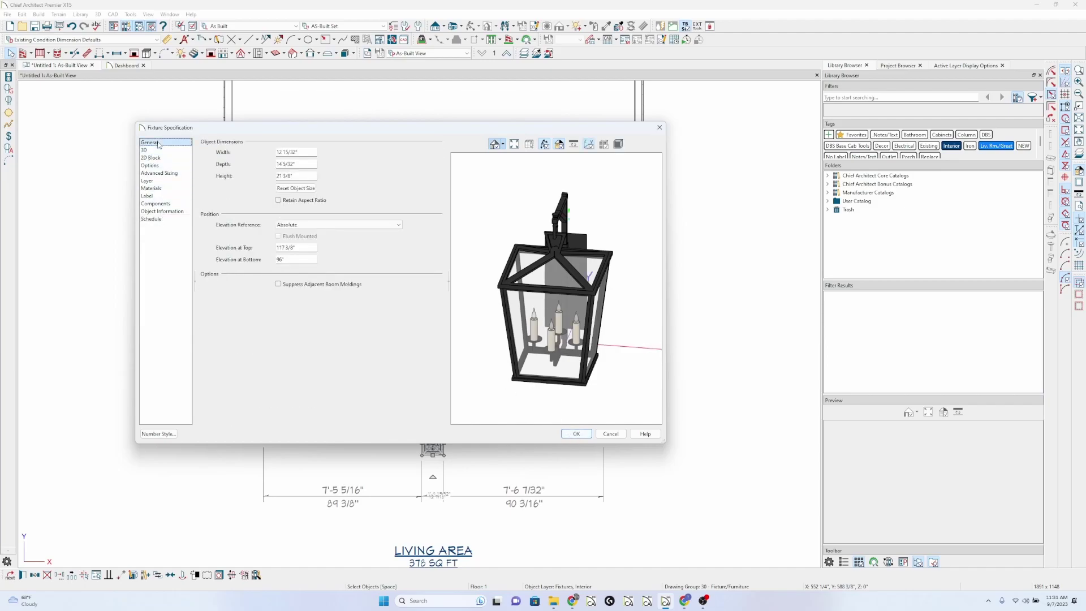
left_click(150, 142)
left_click(158, 158)
left_click(149, 149)
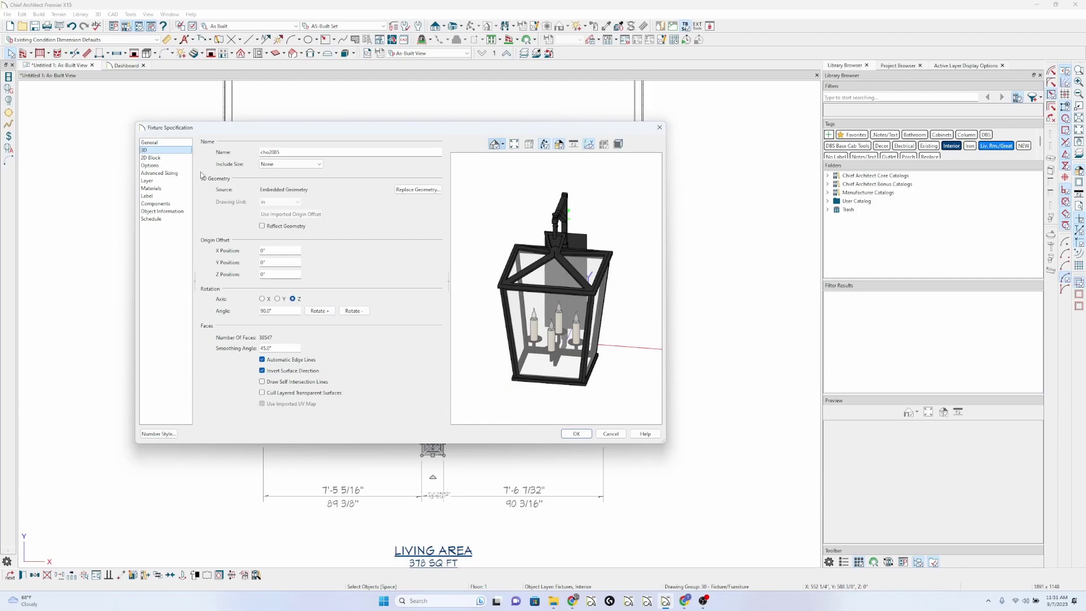
left_click(179, 142)
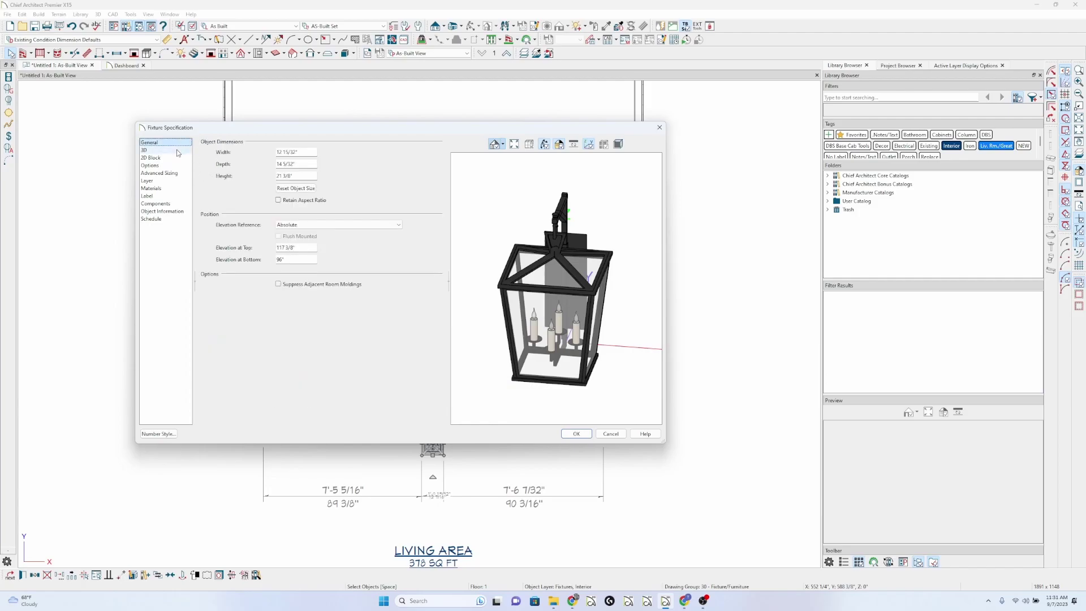
left_click(177, 151)
left_click(177, 157)
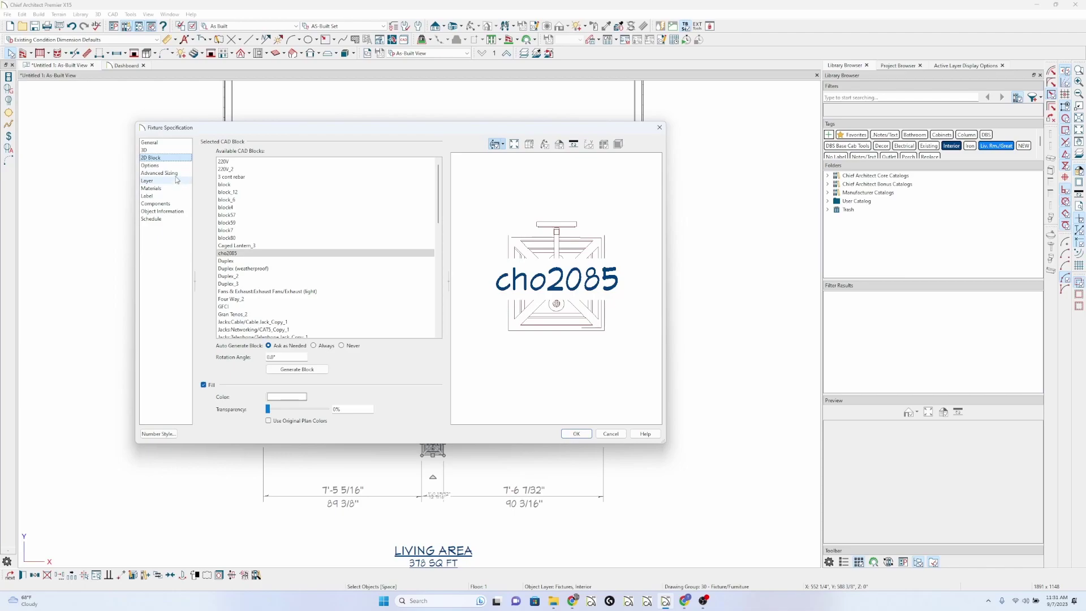
left_click(172, 165)
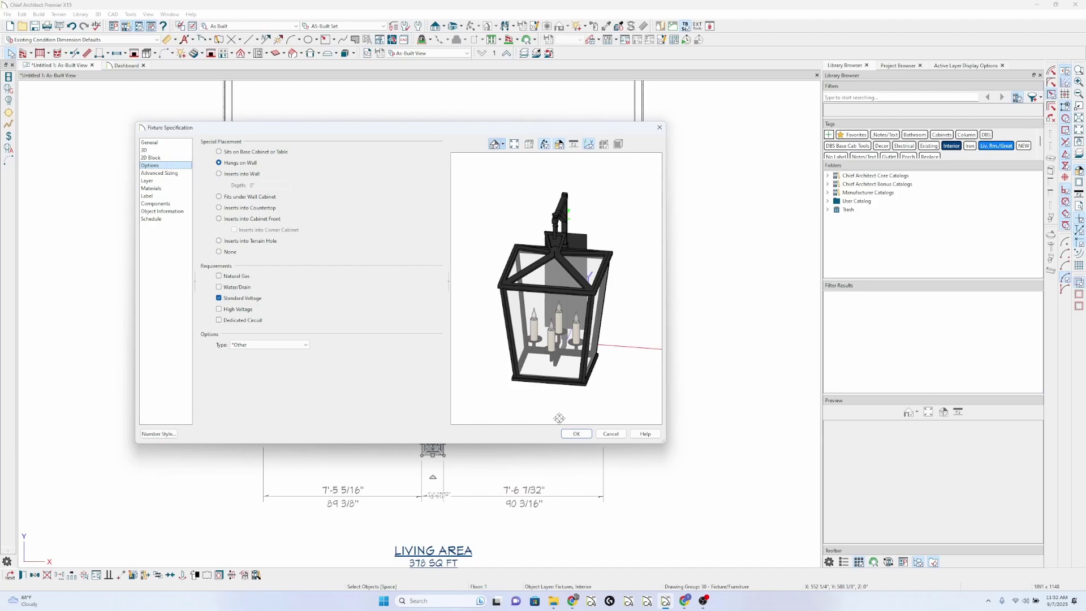
Step: Move the lantern onto the Electrical layer and close its specification with OK
left_click(160, 181)
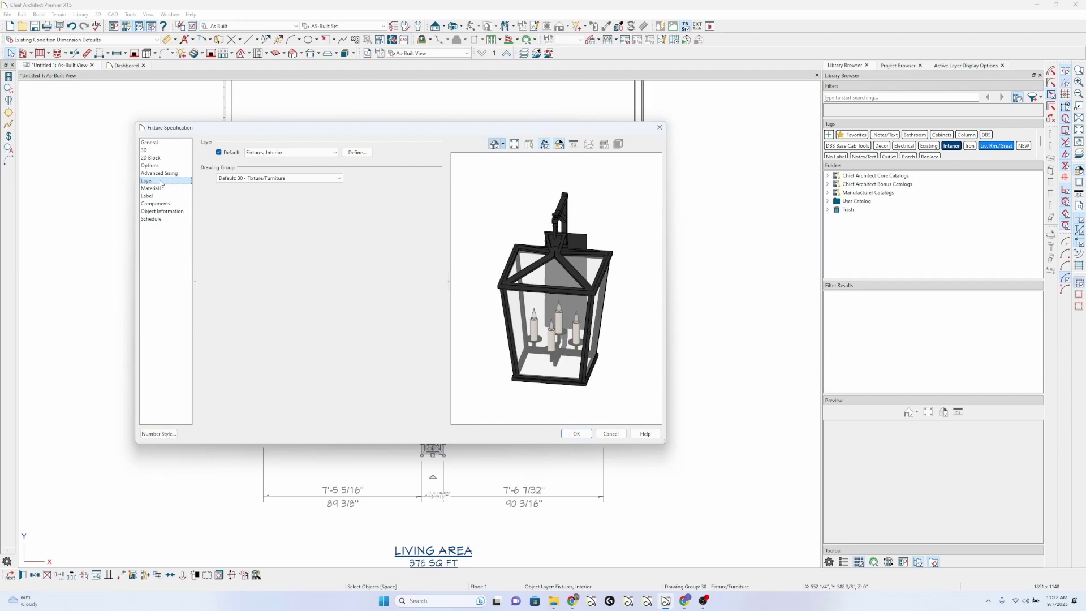
left_click(327, 152)
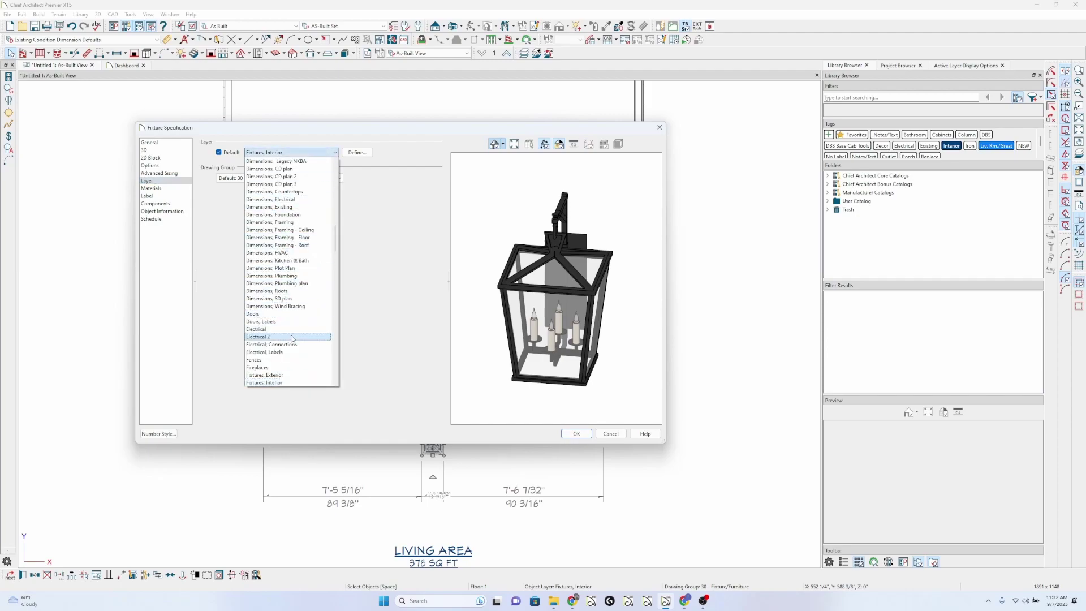
left_click(293, 329)
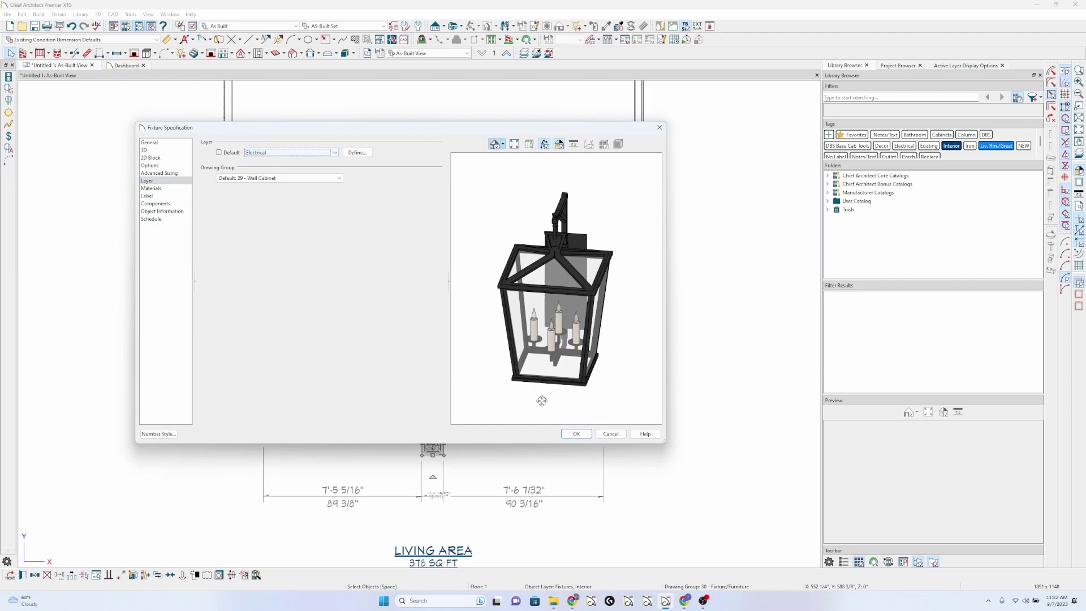
left_click(574, 439)
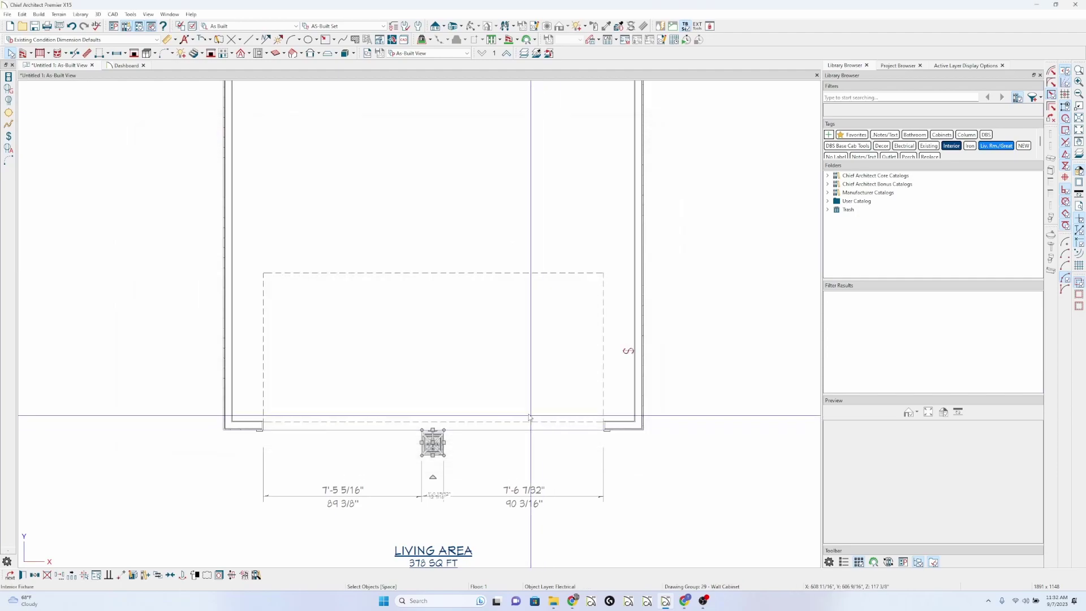
left_click(9, 149)
left_click_drag(433, 443, 626, 351)
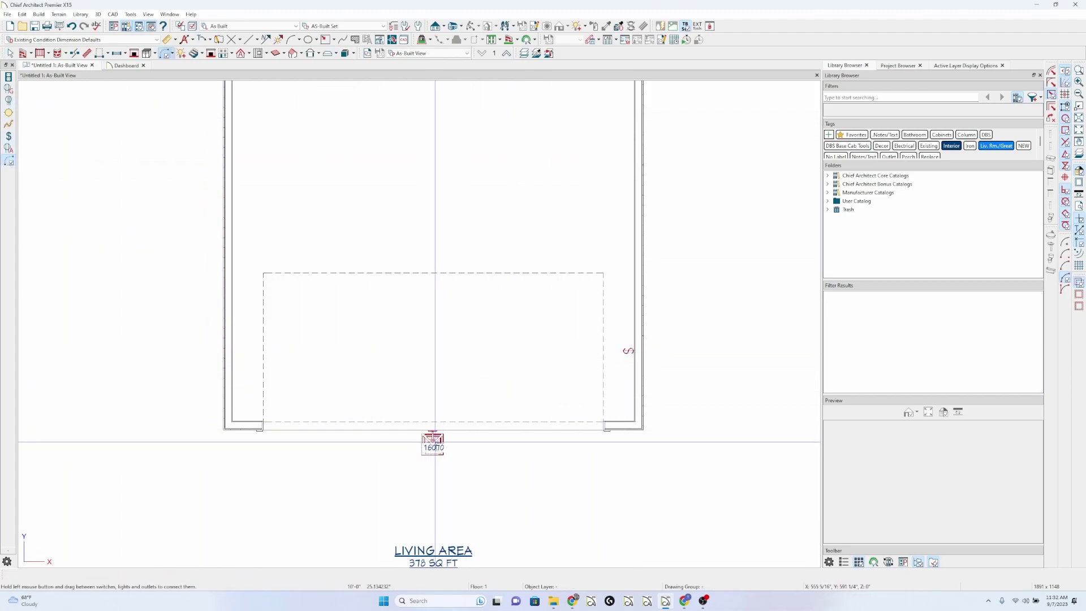
left_click_drag(433, 443, 626, 351)
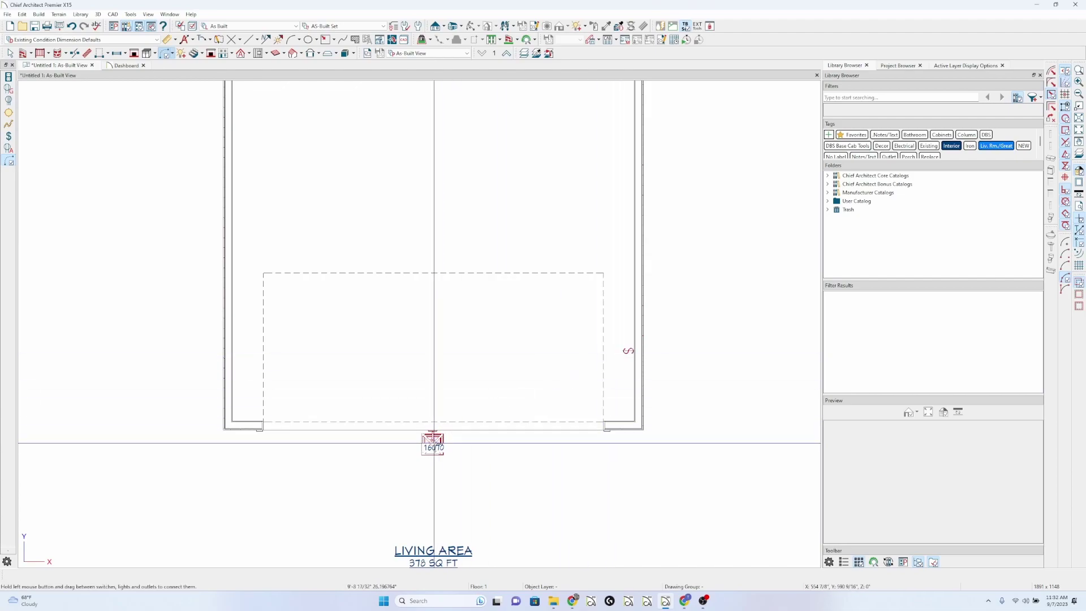
left_click_drag(433, 443, 626, 351)
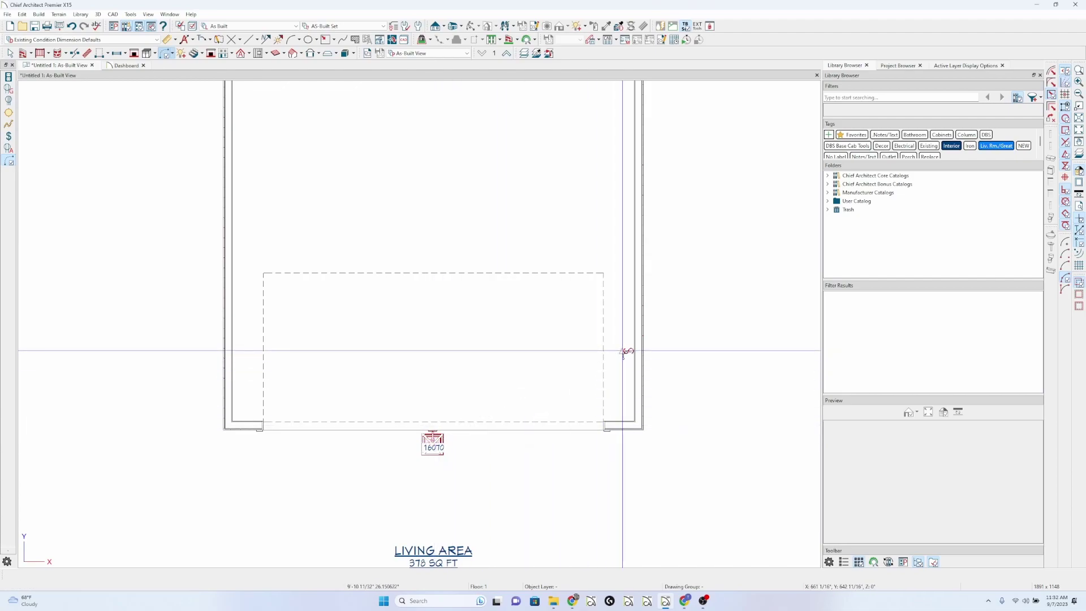
left_click(442, 435)
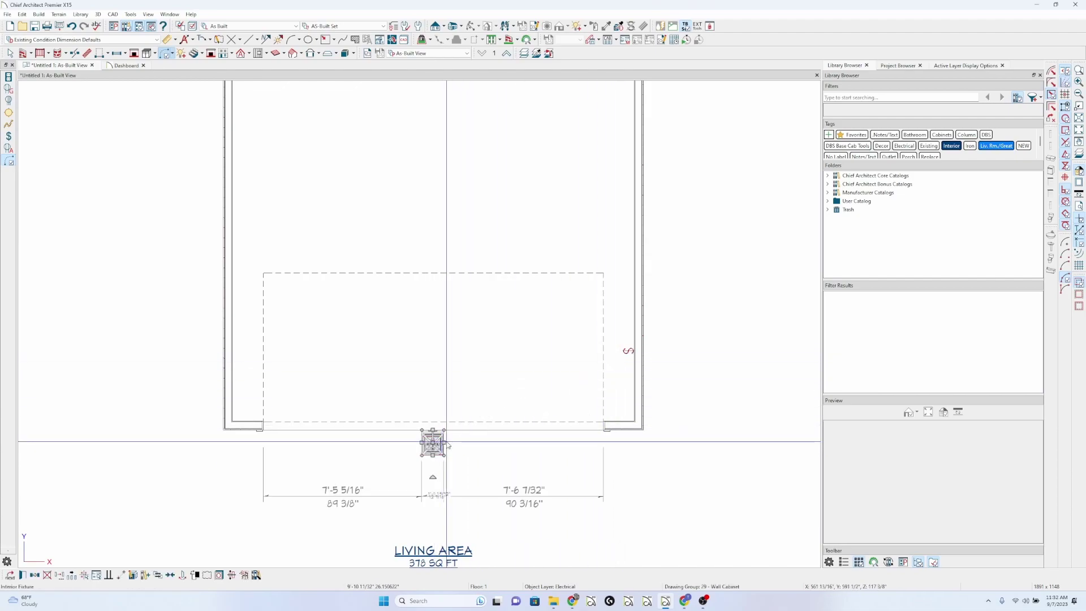
Step: Save the selected lantern to the User Catalog as cho2085 and open its specification
left_click(145, 575)
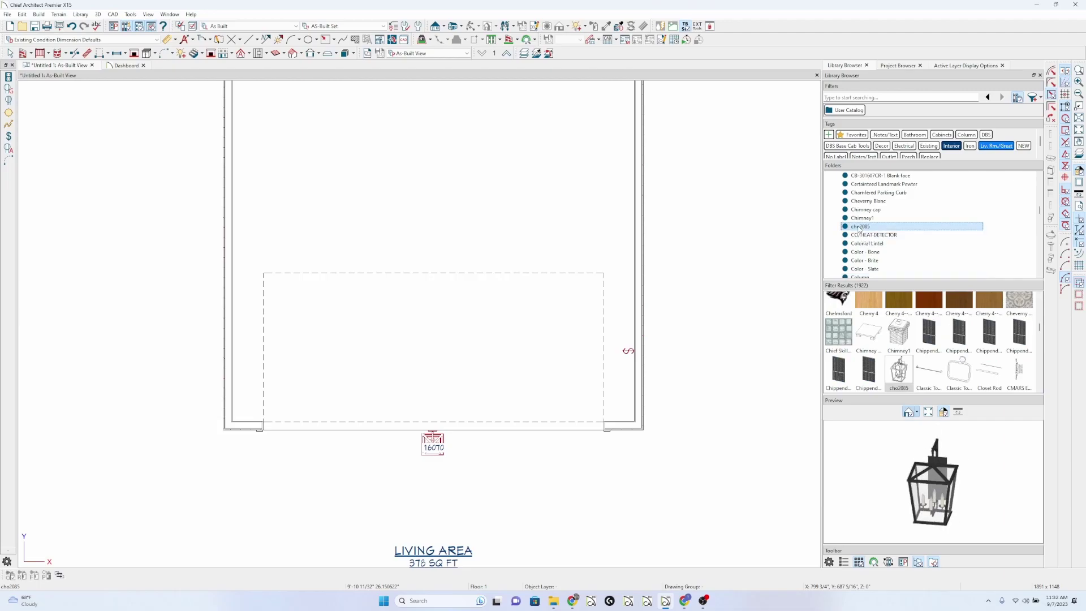
right_click(859, 228)
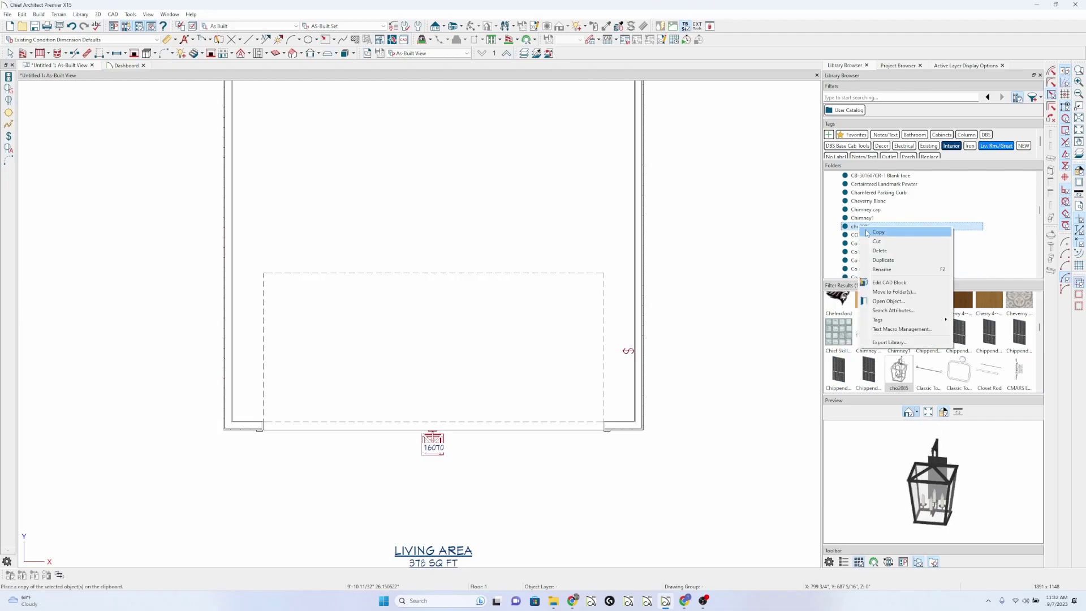
left_click(888, 301)
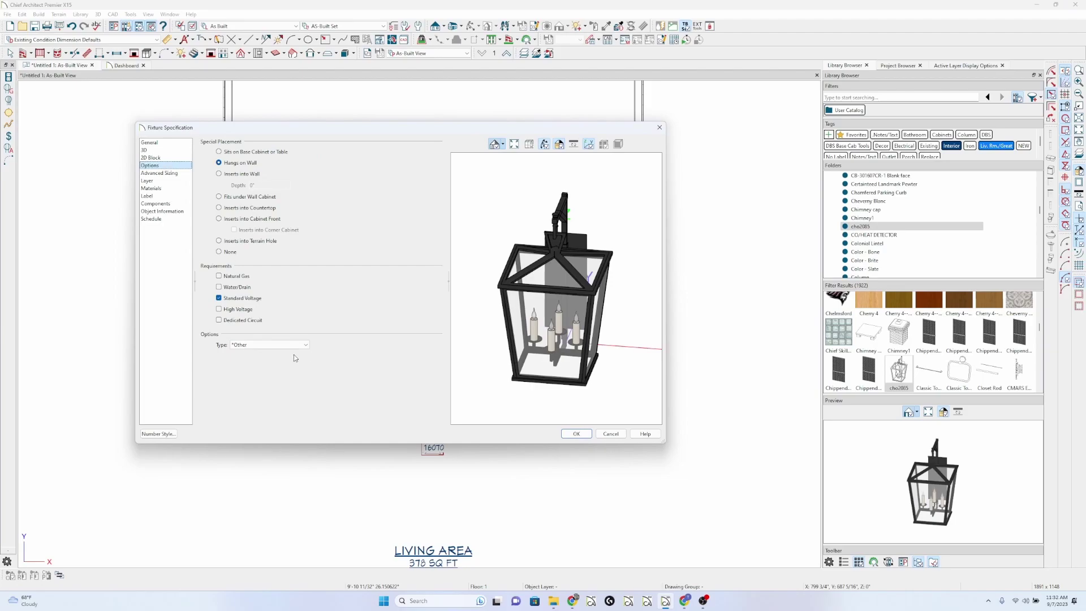
Step: Keep the cho2085 fixture type as *Other and confirm to place a copy
left_click(294, 345)
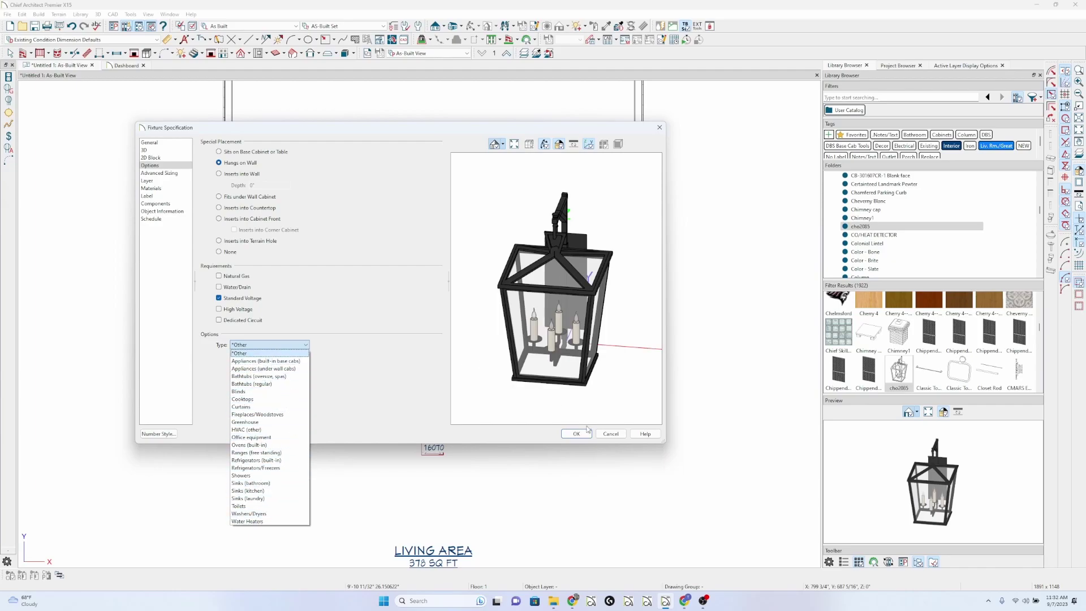
left_click(585, 432)
left_click(585, 433)
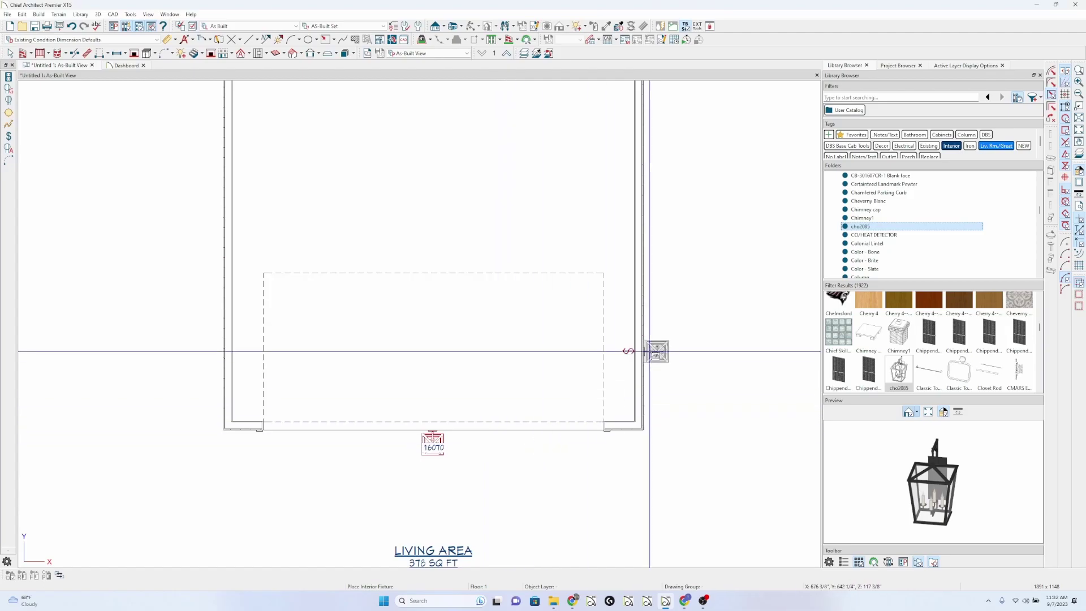
Step: Place a second lantern on the right wall, check it in 3D, and wire it to the switch
left_click(657, 280)
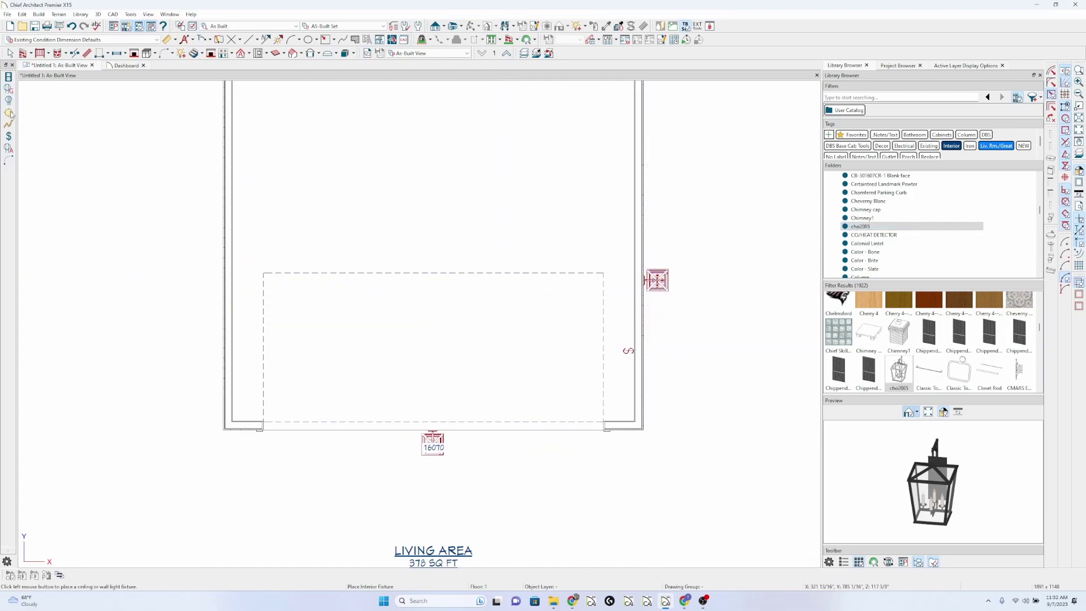
left_click(9, 160)
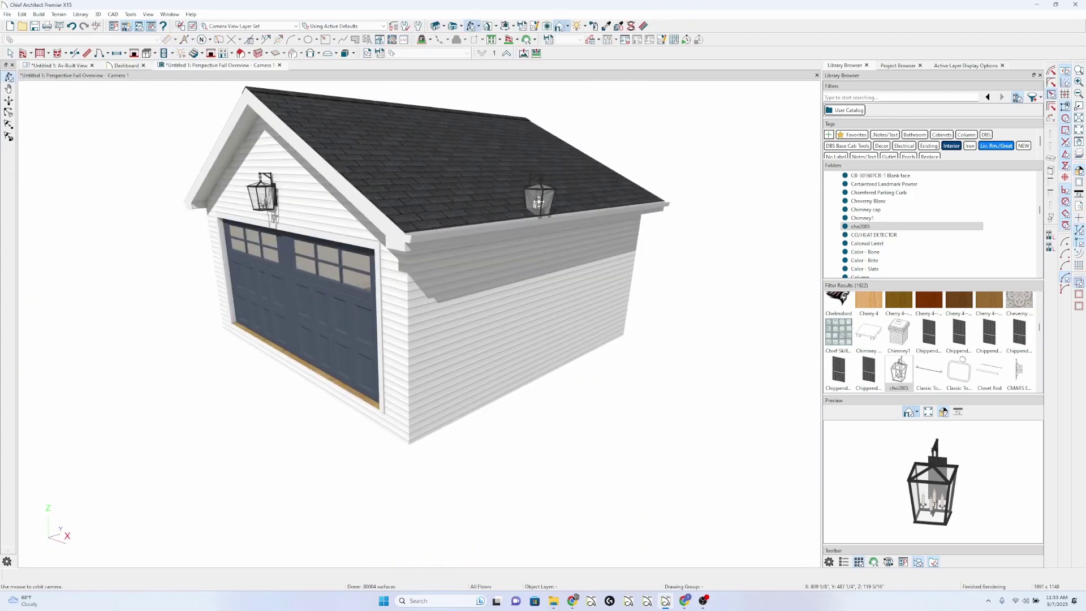
left_click(279, 65)
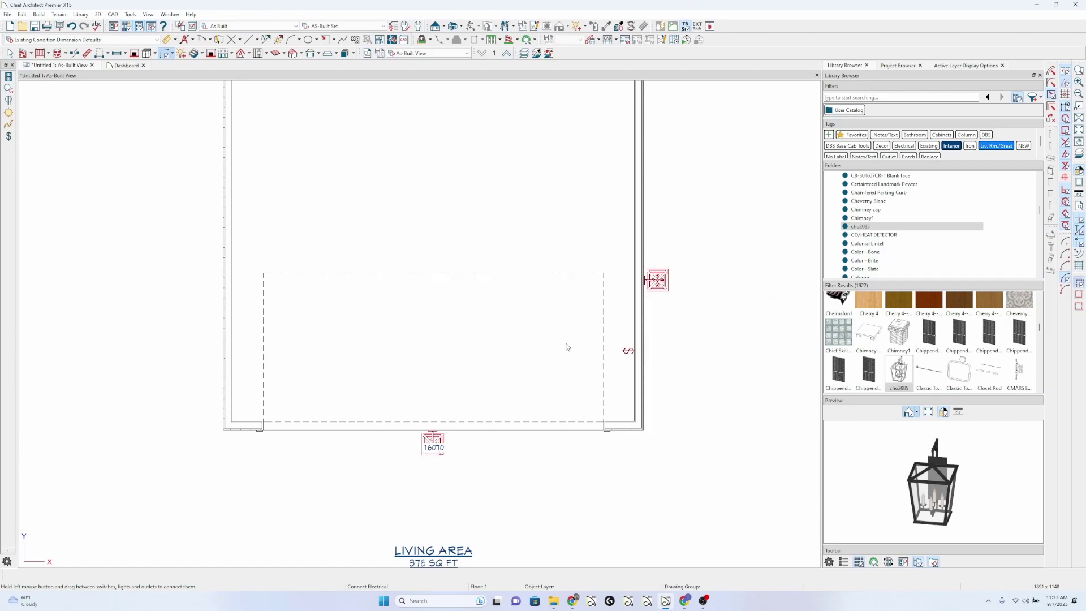
left_click_drag(658, 280, 665, 351)
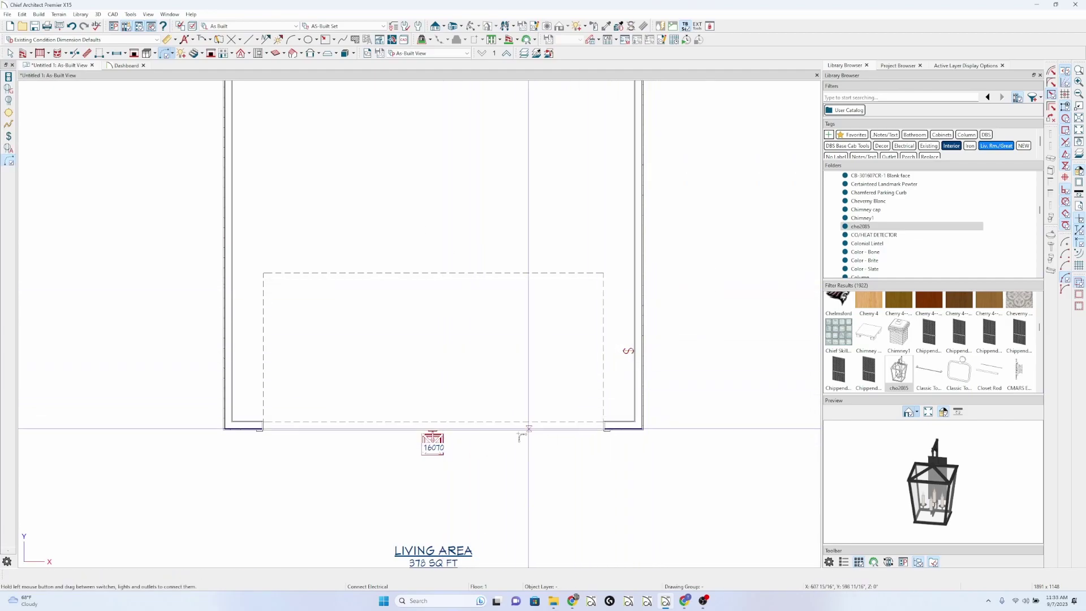
left_click(433, 440)
scroll(505, 370, "down", 1)
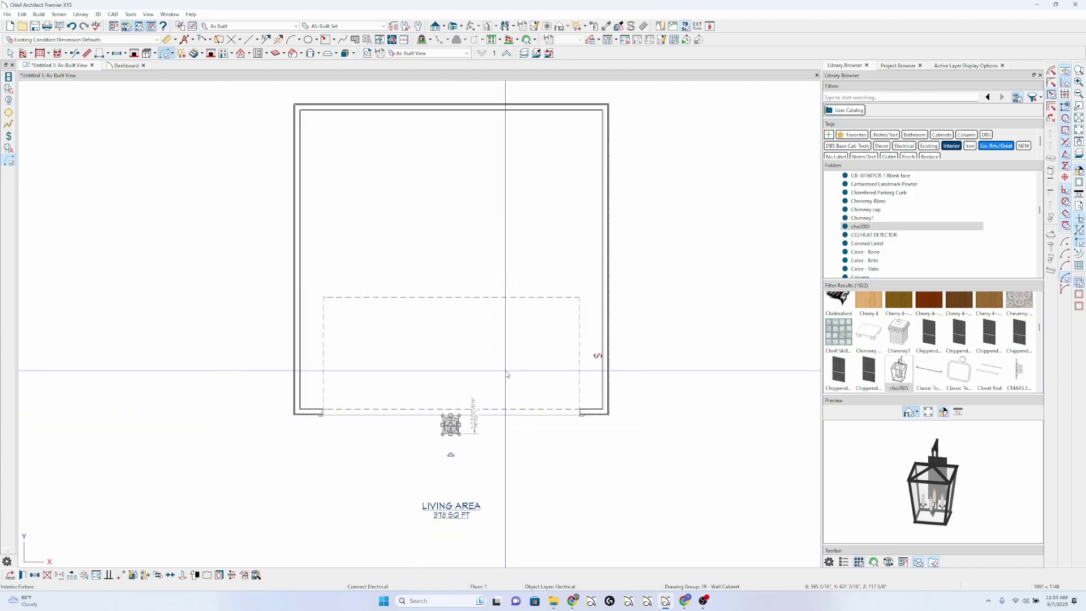
key("ctrl+n")
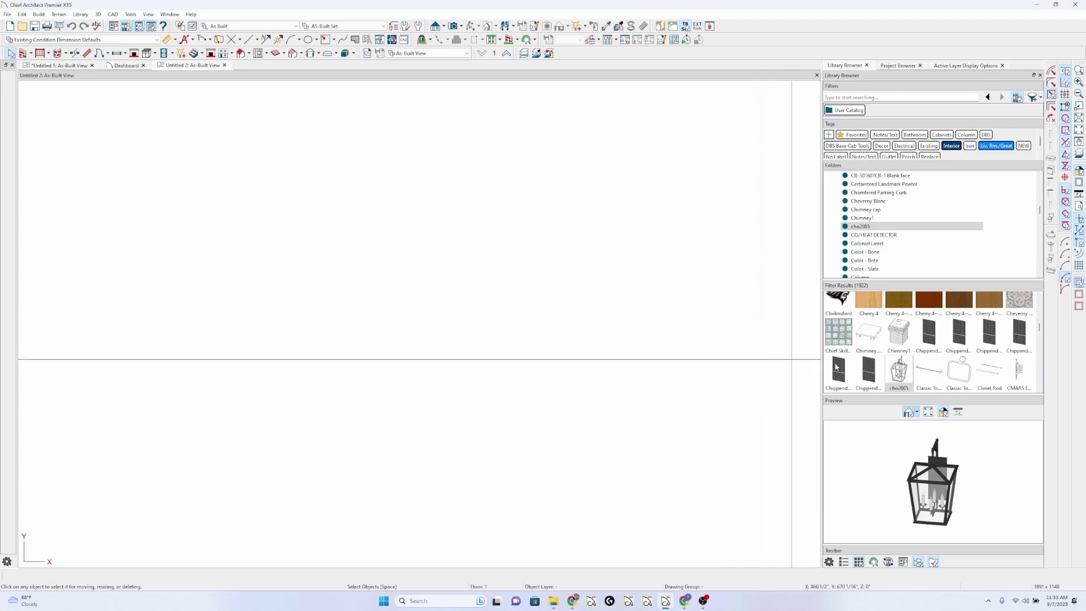
left_click(898, 372)
left_click(413, 334)
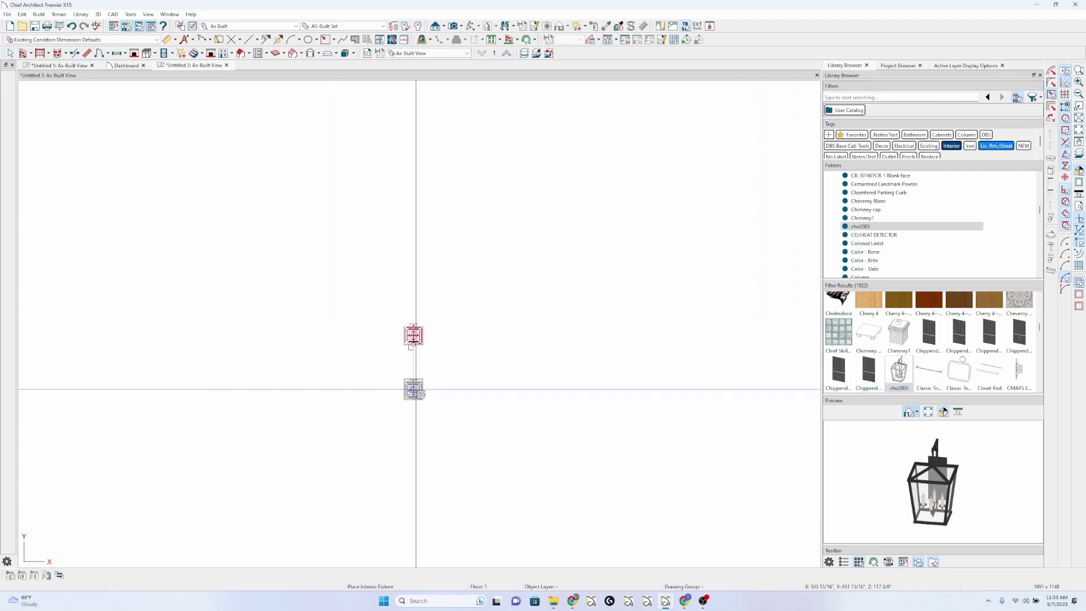
key("F9")
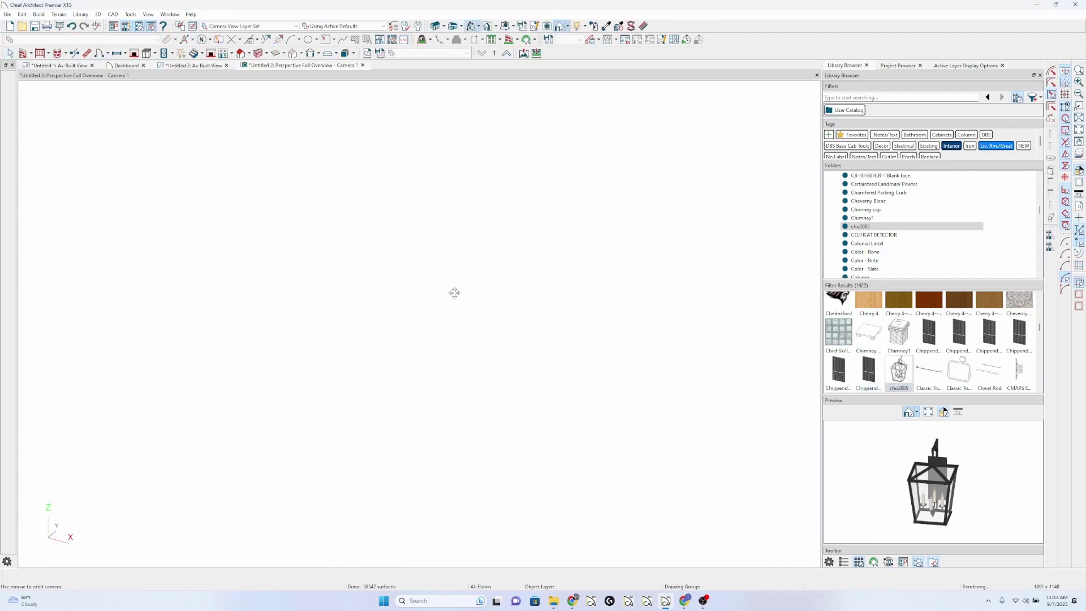
key("F9")
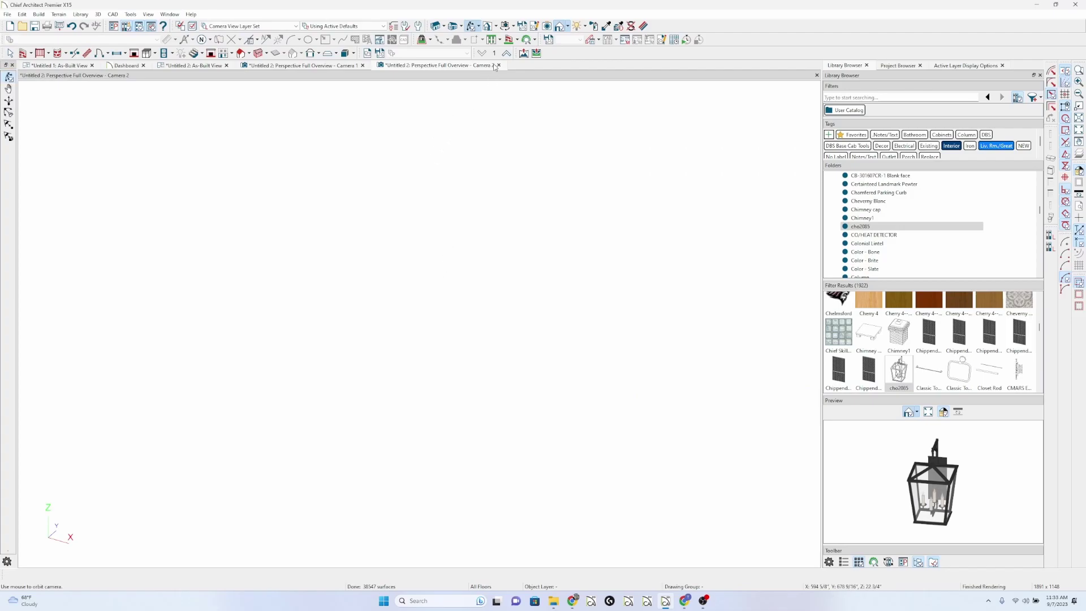
left_click(499, 65)
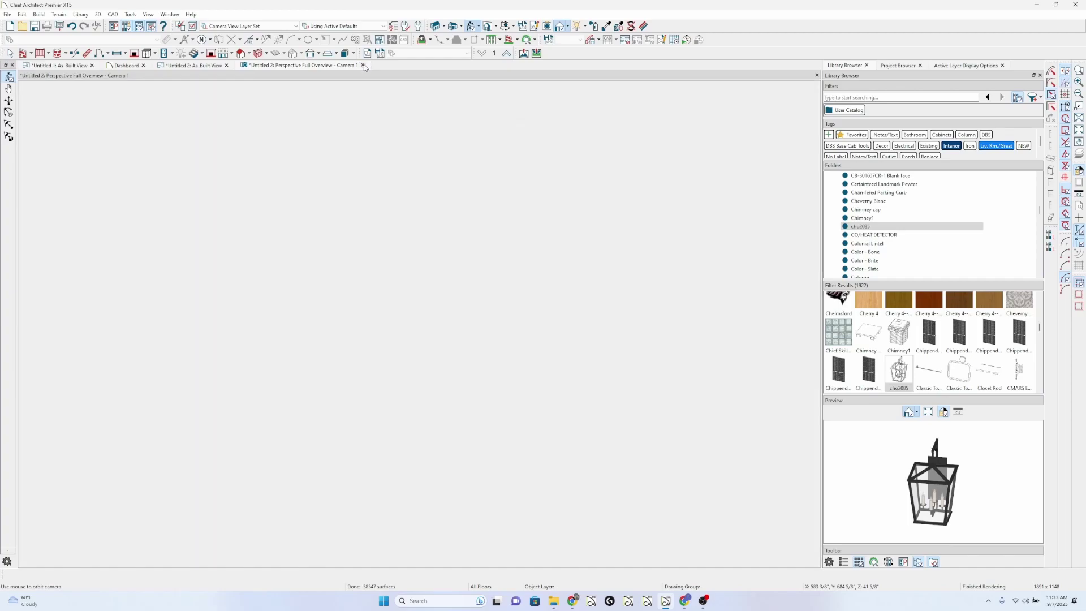
left_click(363, 65)
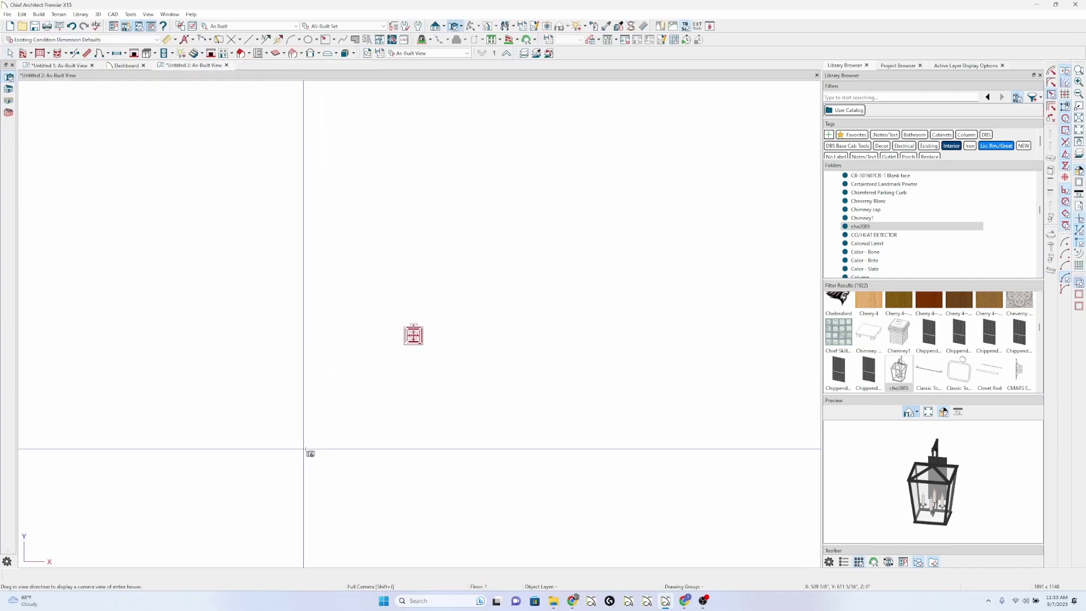
left_click_drag(306, 451, 413, 332)
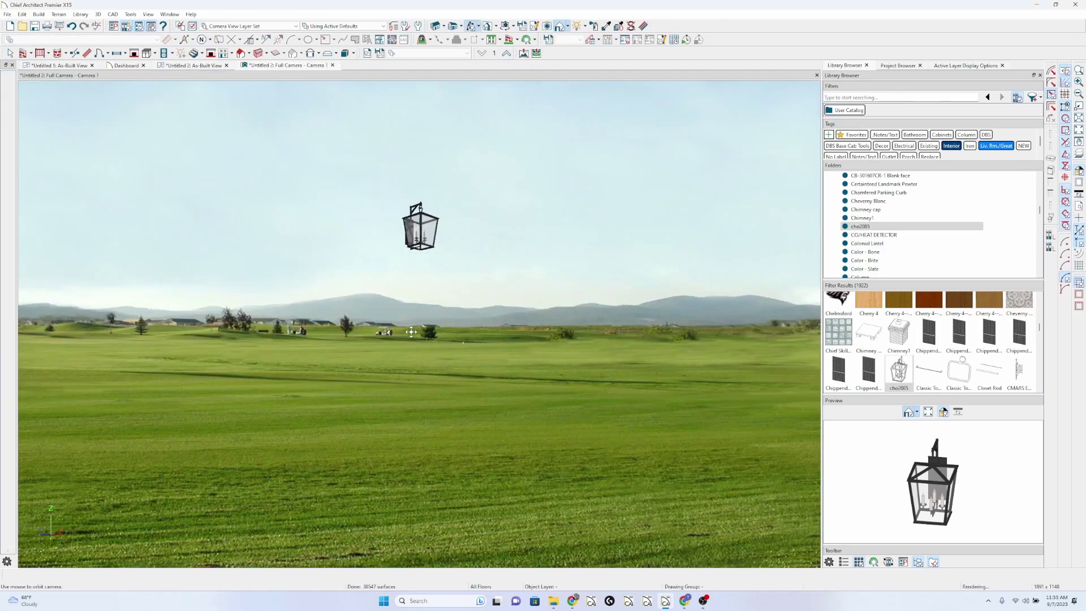
scroll(431, 181, "up", 3)
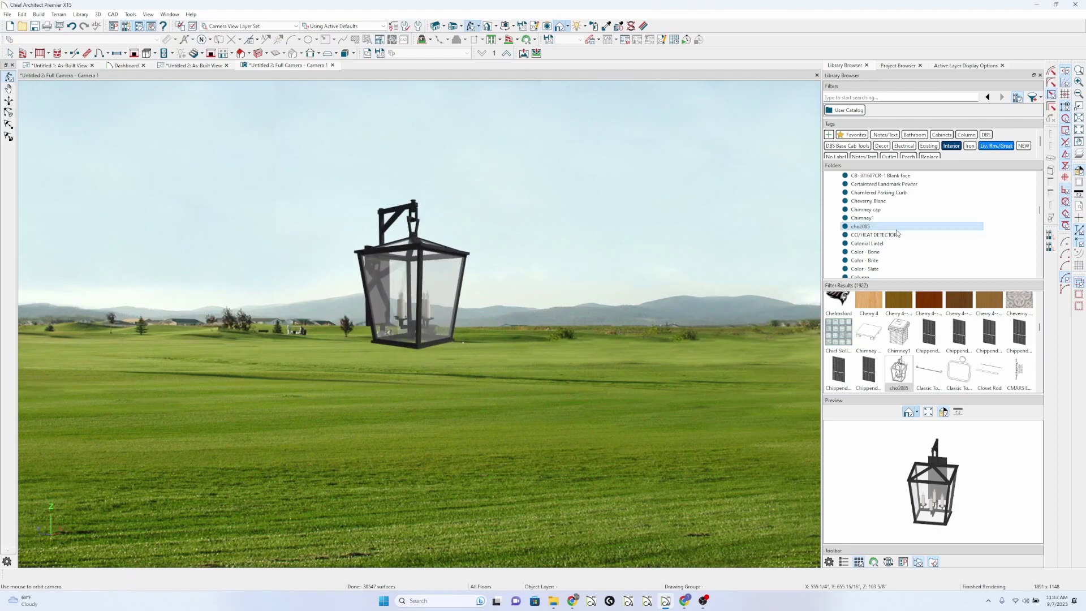
scroll(875, 229, "up", 5)
scroll(875, 229, "up", 10)
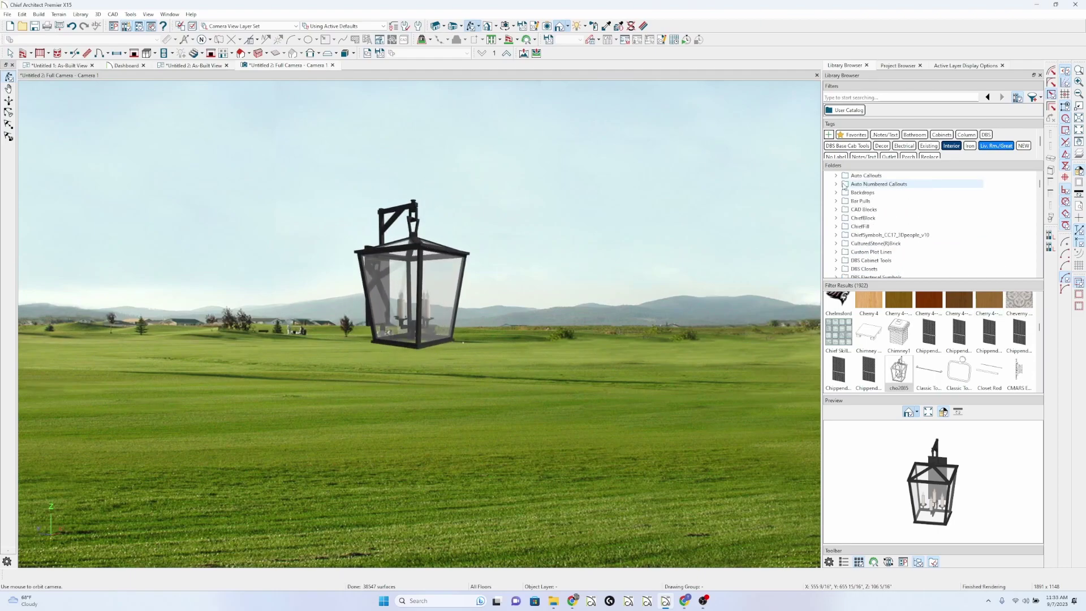
scroll(844, 186, "up", 5)
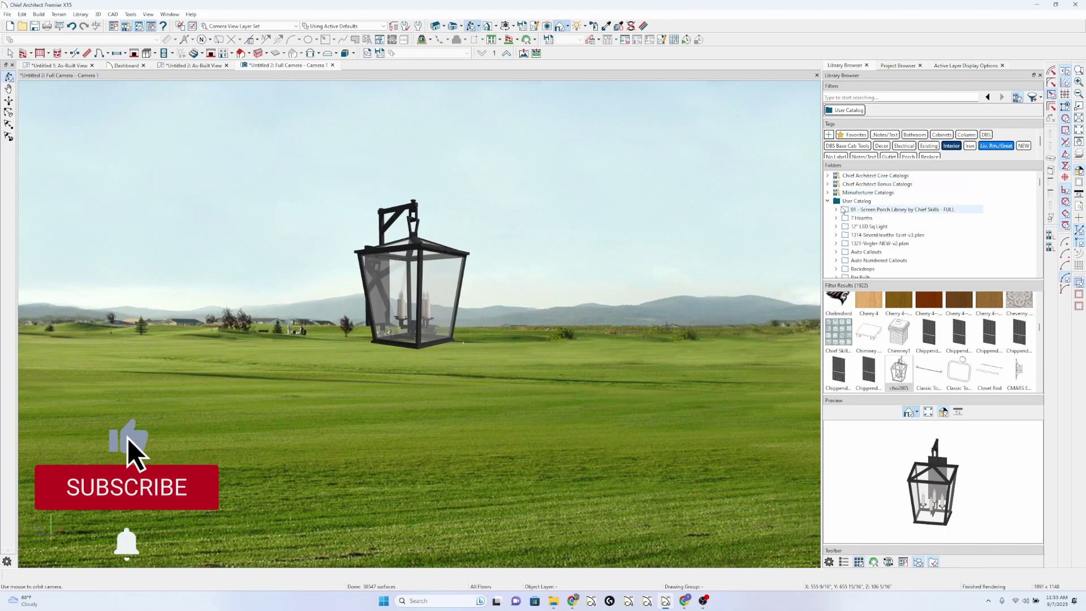
Step: Start a new 3D Symbol in the User Catalog from Downloads > Lights Sketchup > cho2043.skp
right_click(848, 203)
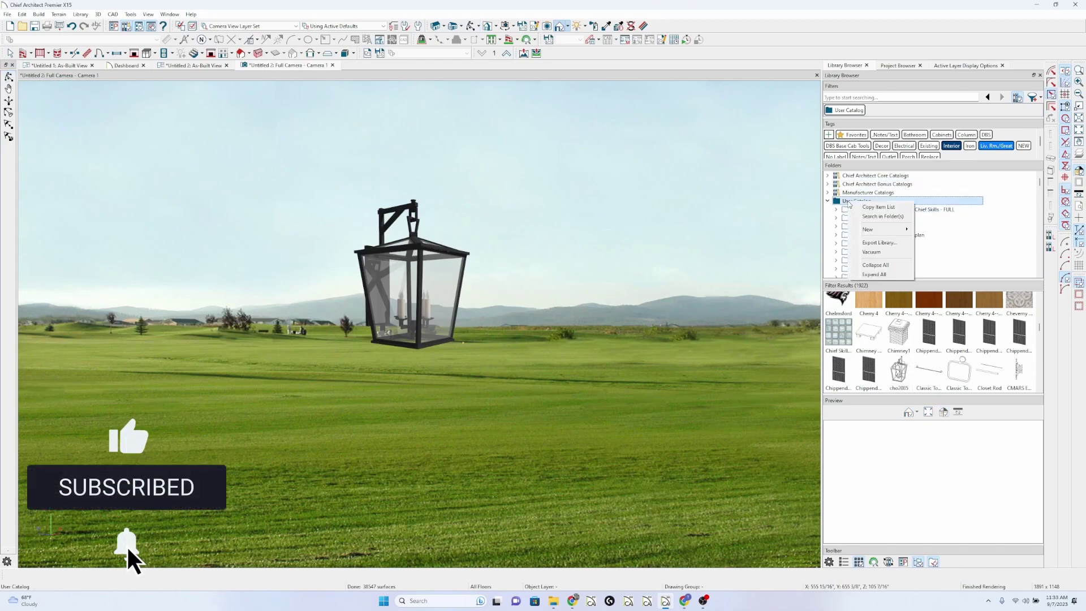
mouse_move(880, 229)
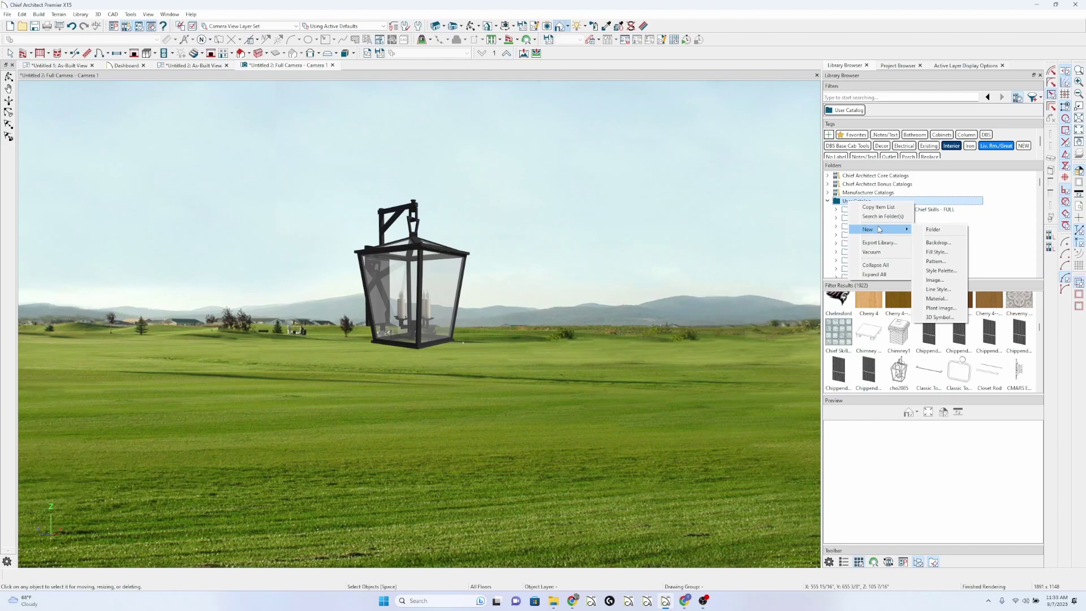
left_click(931, 318)
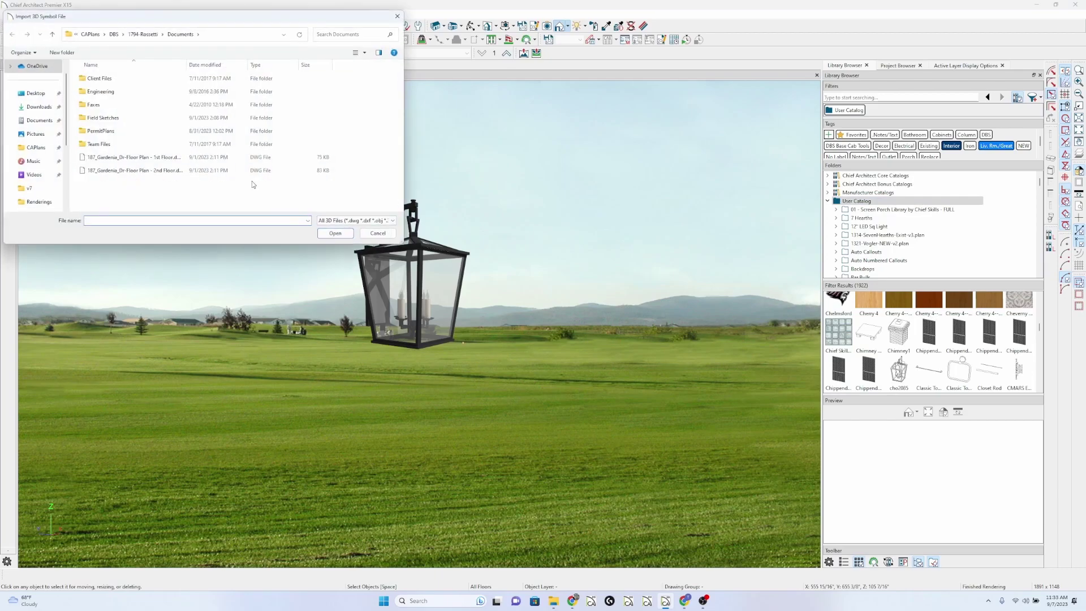
left_click(38, 106)
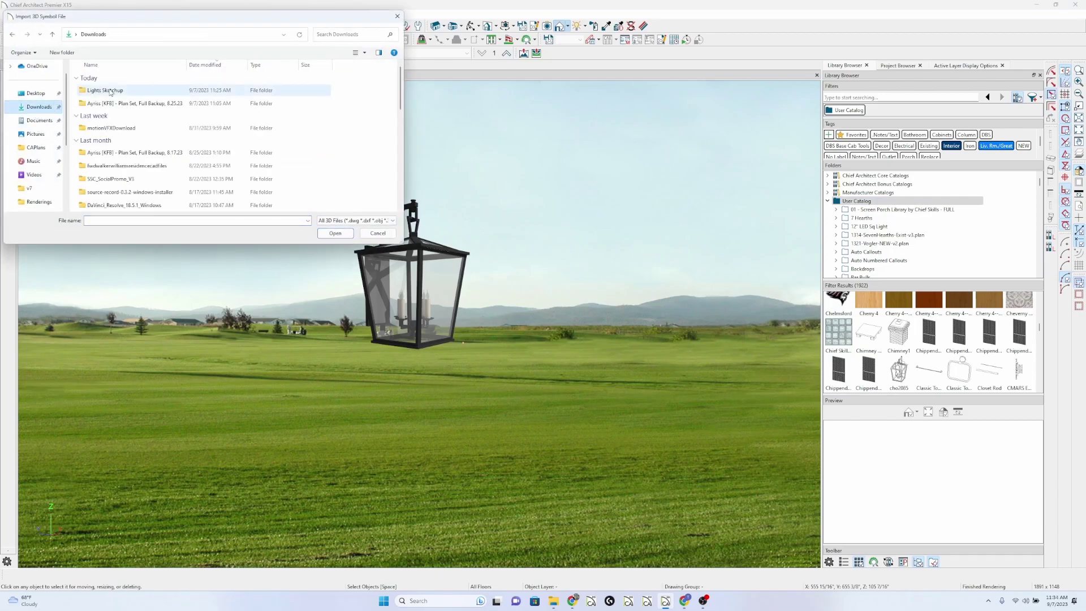
double_click(110, 90)
left_click(125, 104)
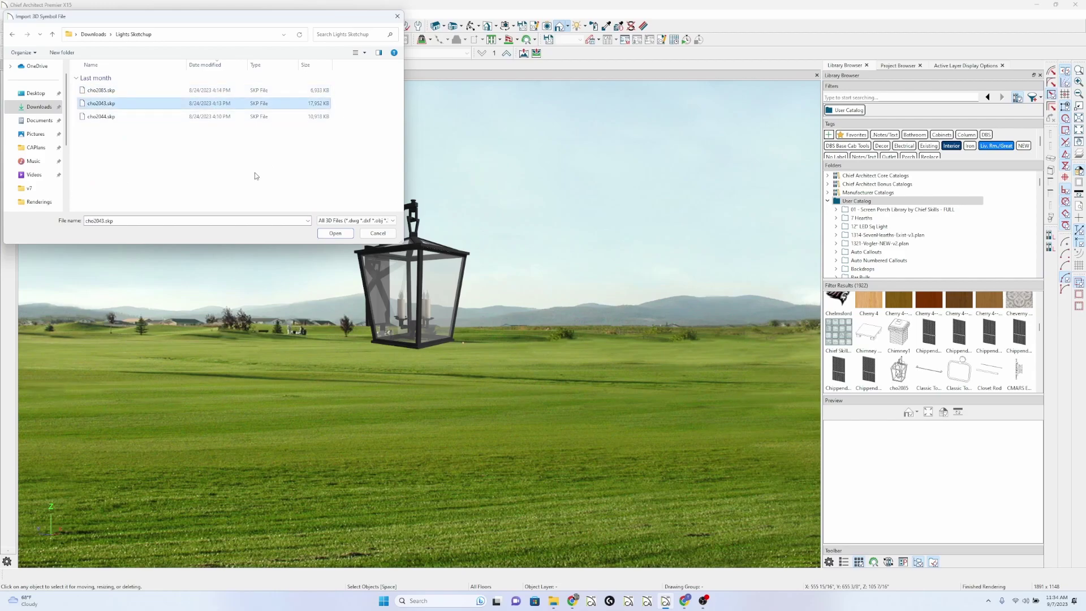
left_click(335, 233)
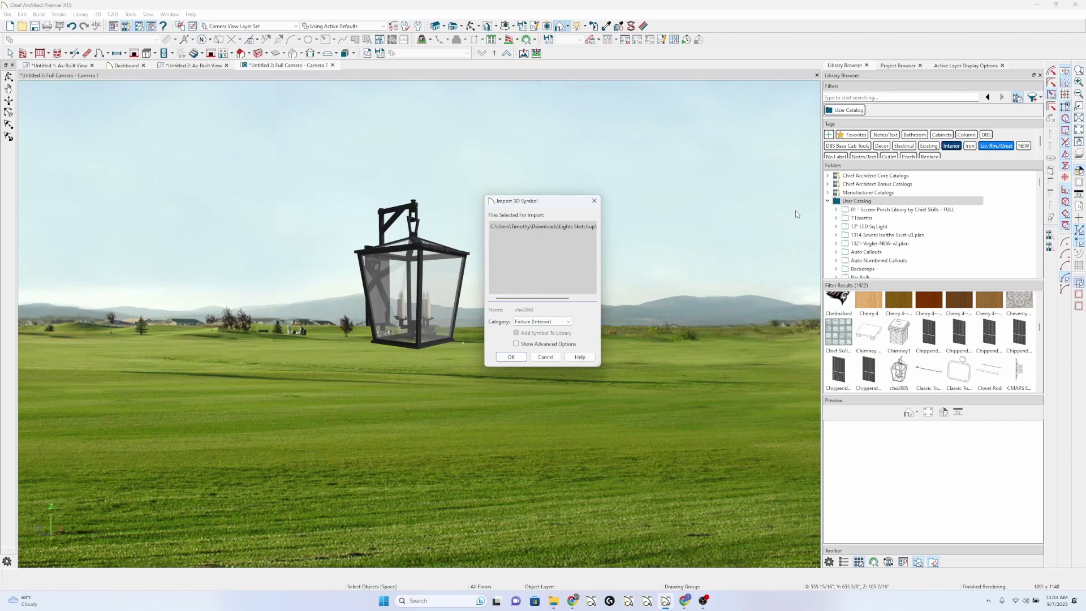
Step: Import cho2043 under the Electrical category with Show Advanced Options turned on
left_click(542, 321)
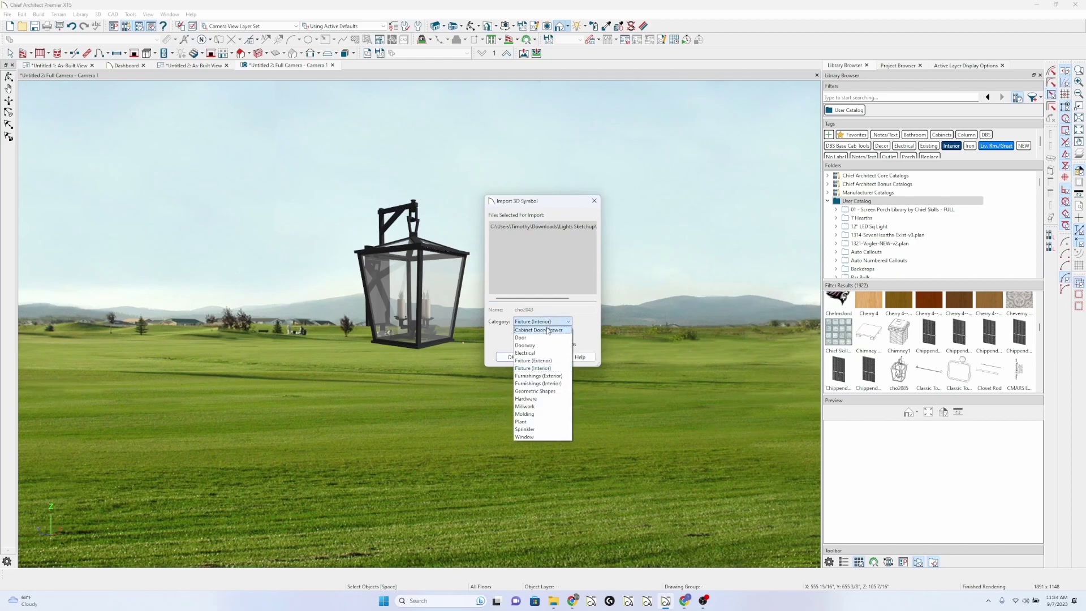
left_click(527, 353)
left_click(516, 344)
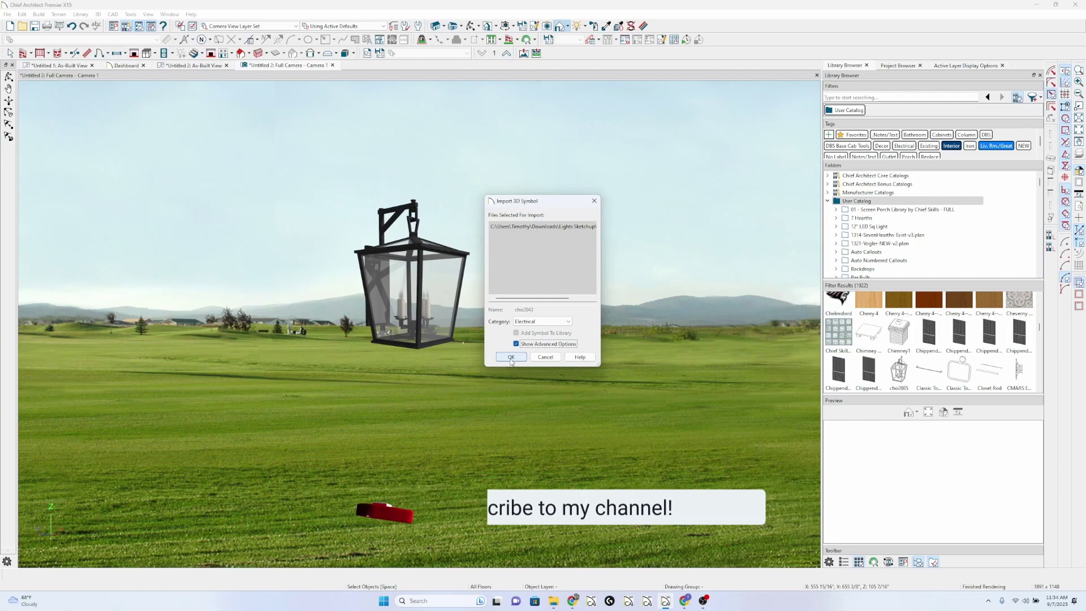
left_click(511, 358)
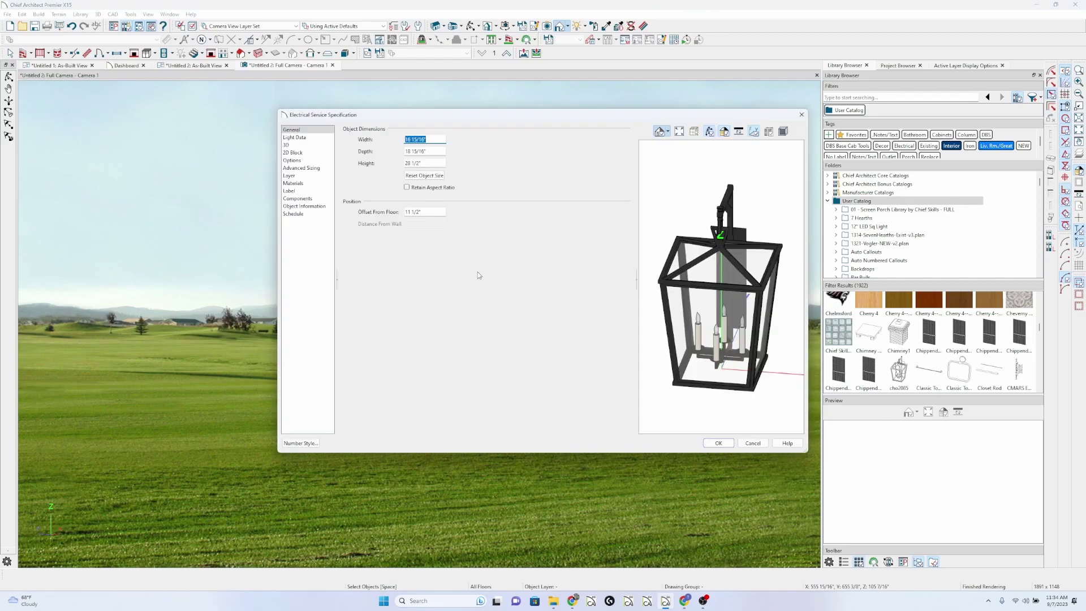
Step: Set cho2043's Offset From Floor to 90 and specify it as a light
left_click(380, 212)
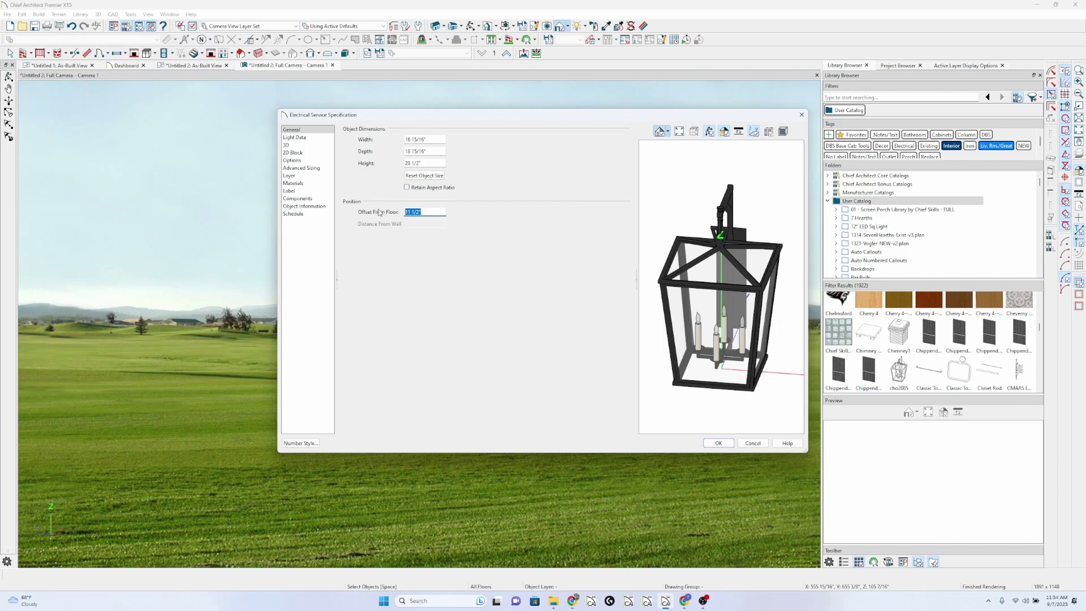
type("90")
left_click(312, 139)
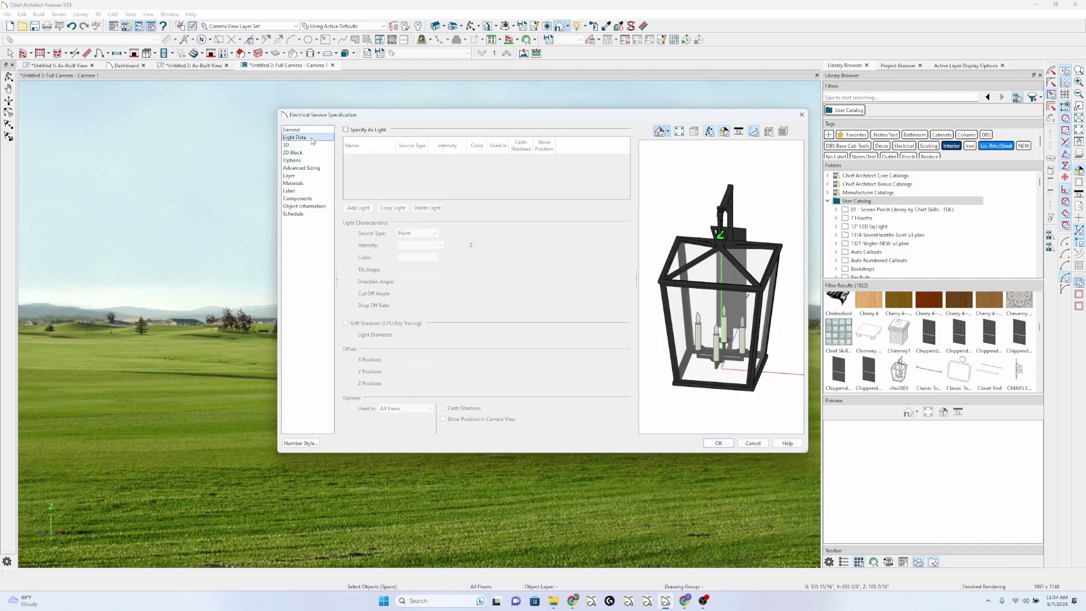
left_click(358, 132)
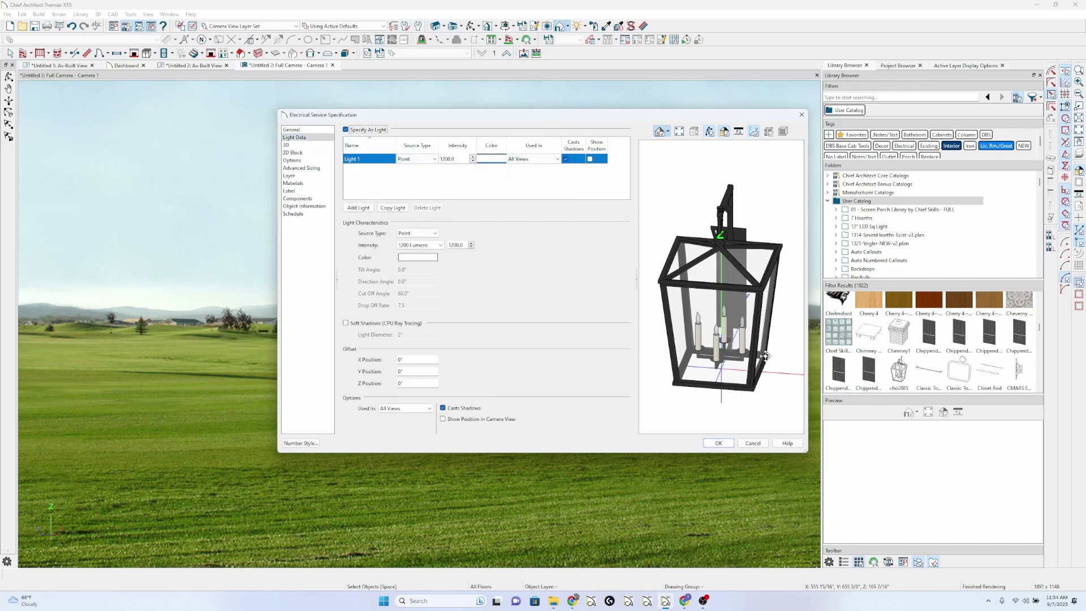
Step: Review the fixture's 3D, 2D Block and Options panels
left_click(306, 146)
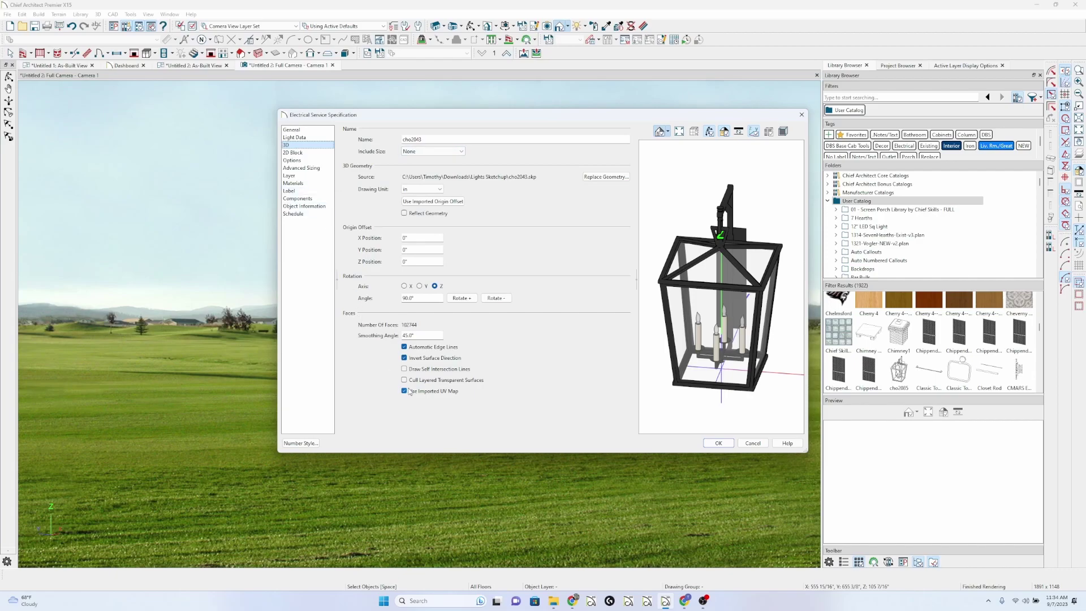
left_click(302, 152)
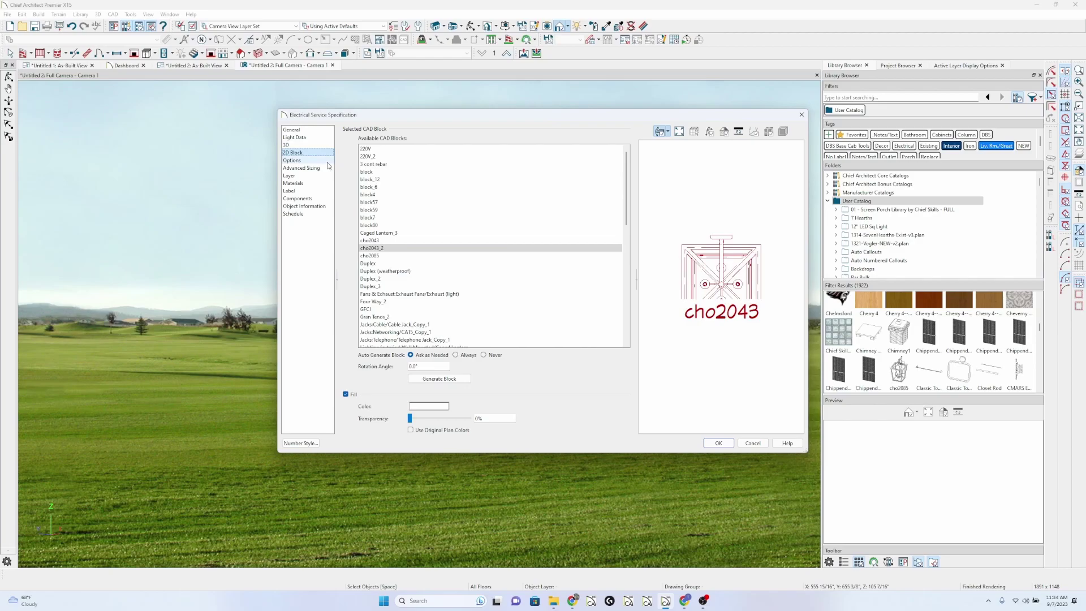
left_click(317, 162)
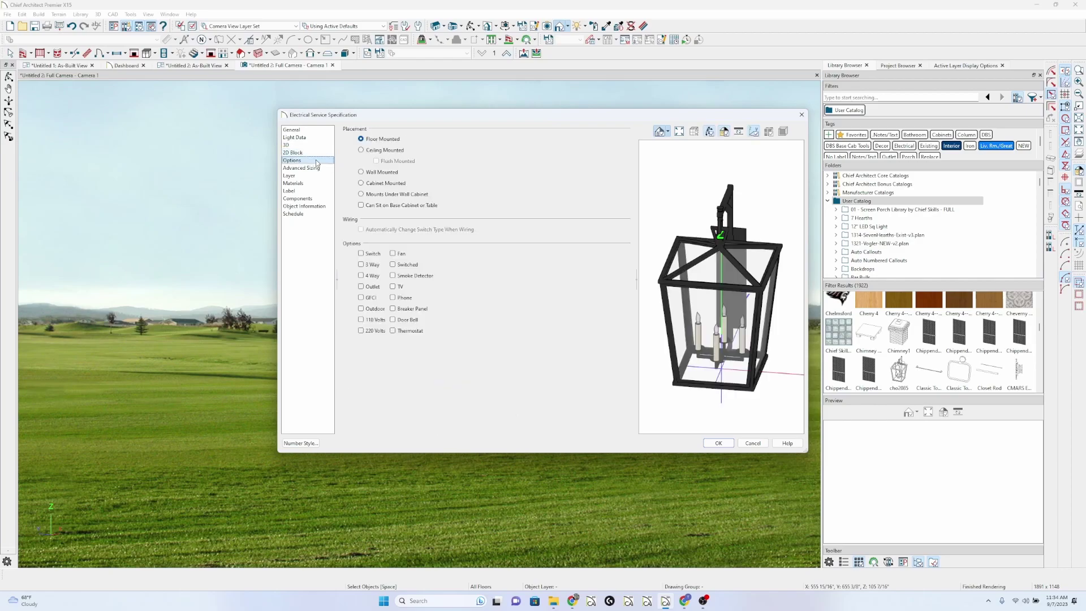
Step: Make cho2043 wall mounted with the 110 Volts and Outdoor options ticked
left_click(389, 173)
left_click(362, 320)
left_click(362, 309)
Step: Review the Sizing, Layer, Materials, Label, Components and Object Information panels
left_click(306, 168)
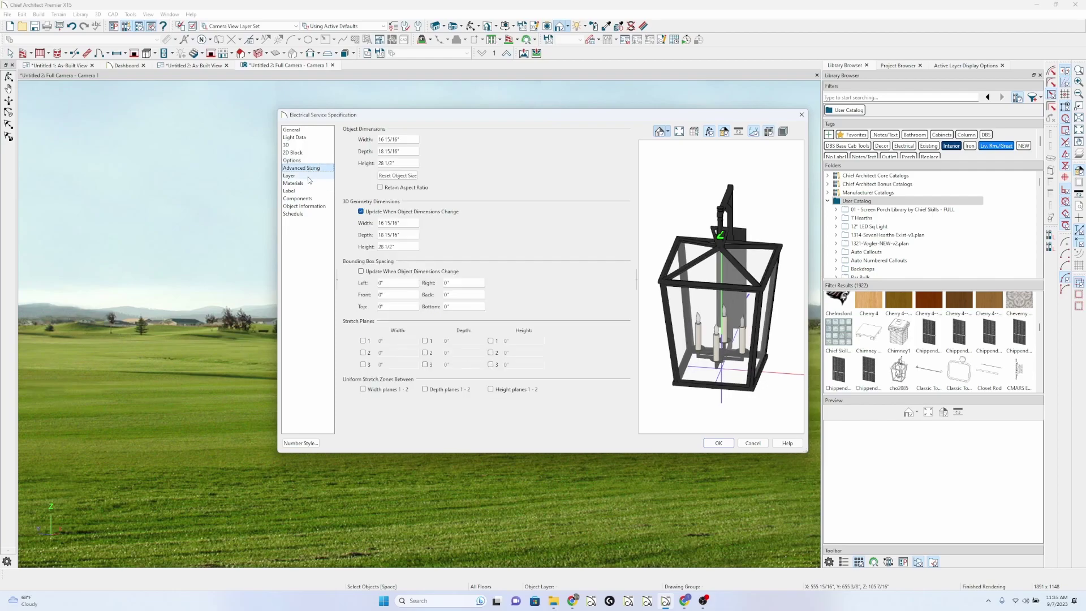
left_click(310, 178)
left_click(317, 183)
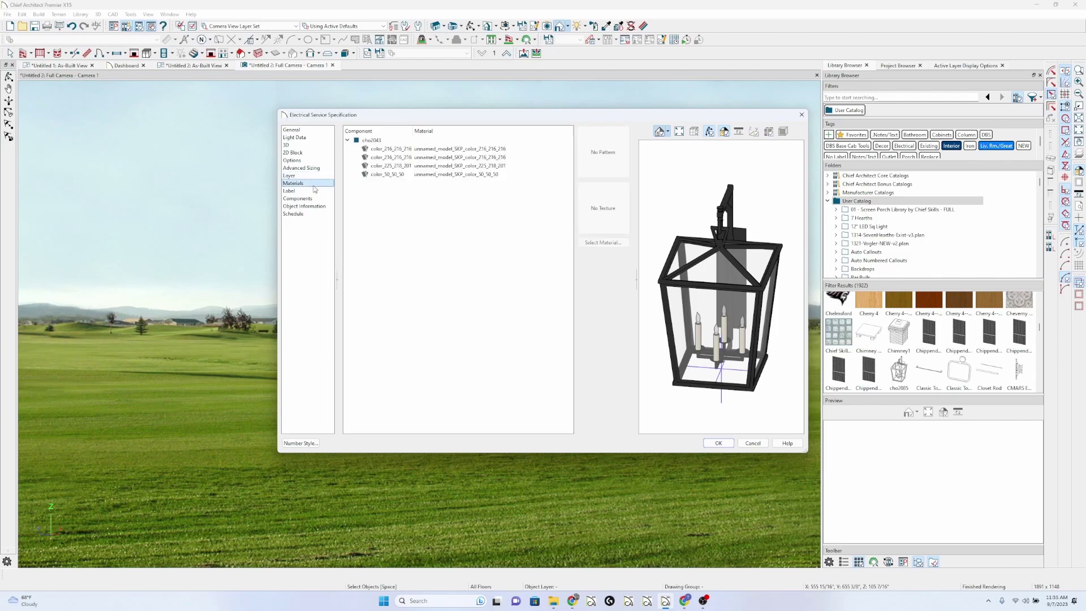
left_click(314, 191)
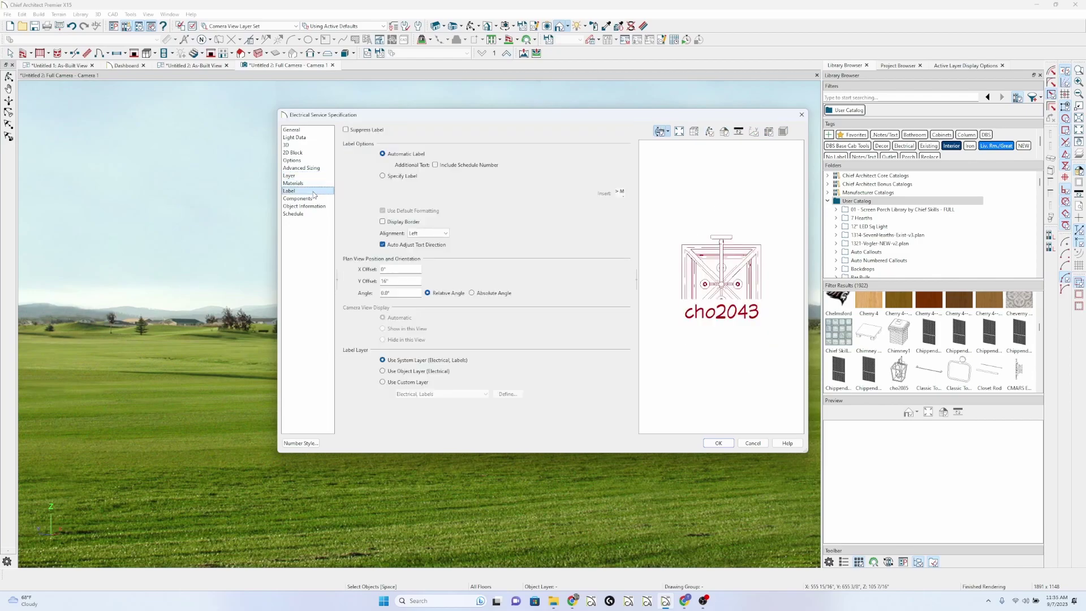
left_click(312, 199)
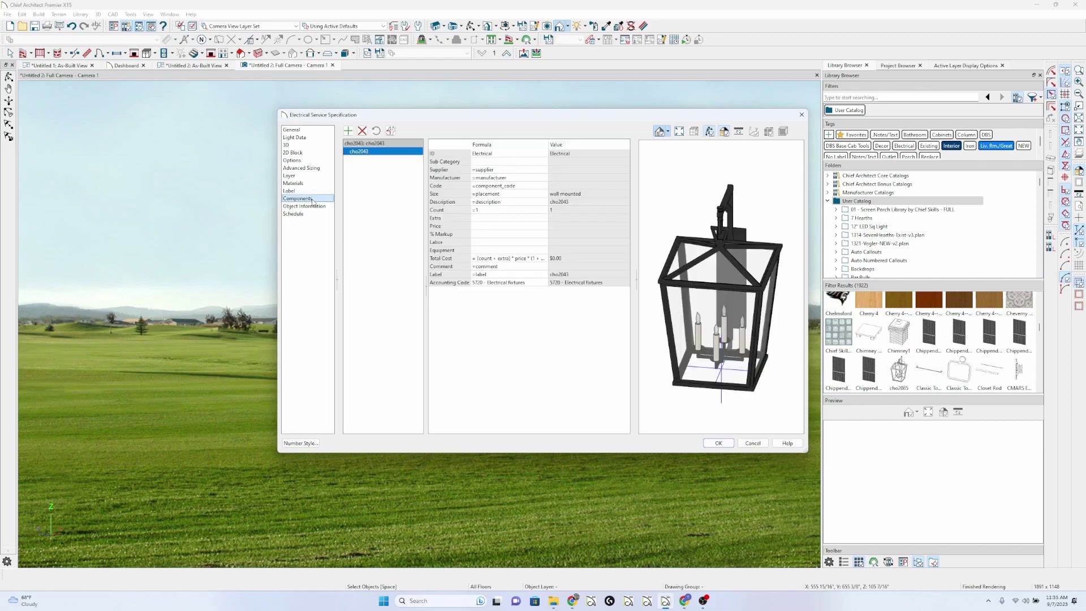
left_click(311, 205)
Step: Schedule cho2043 under Electrical > Lights and accept the specification
left_click(310, 214)
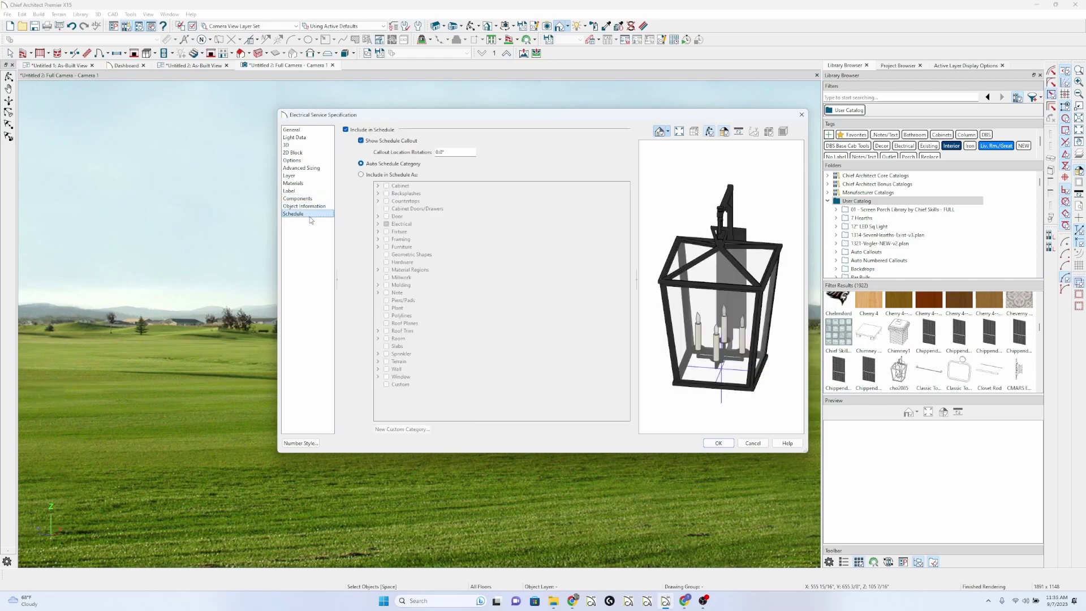
left_click(361, 175)
left_click(378, 224)
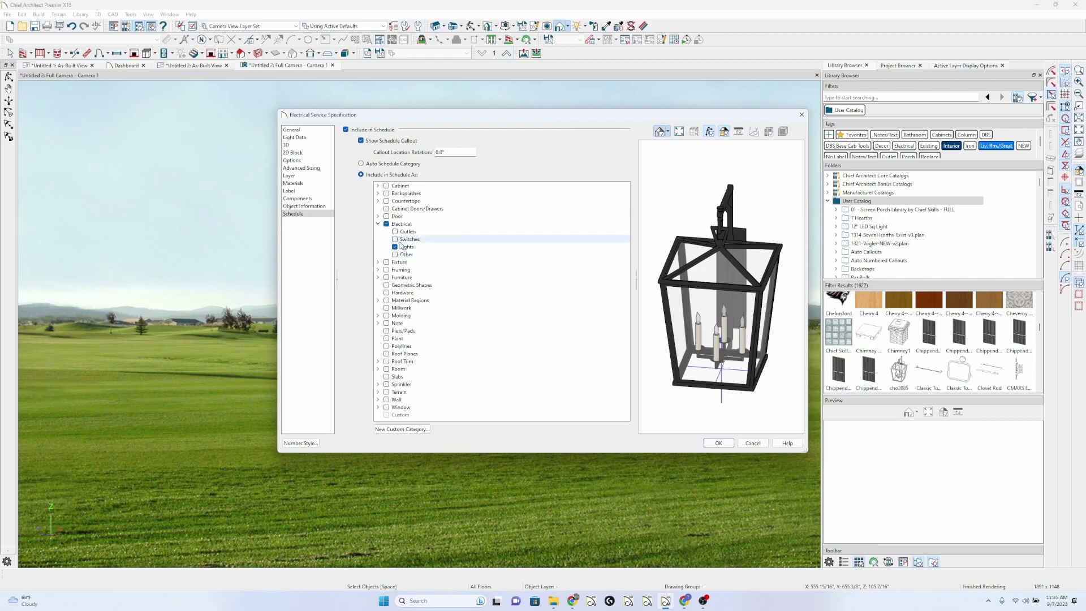
left_click(718, 444)
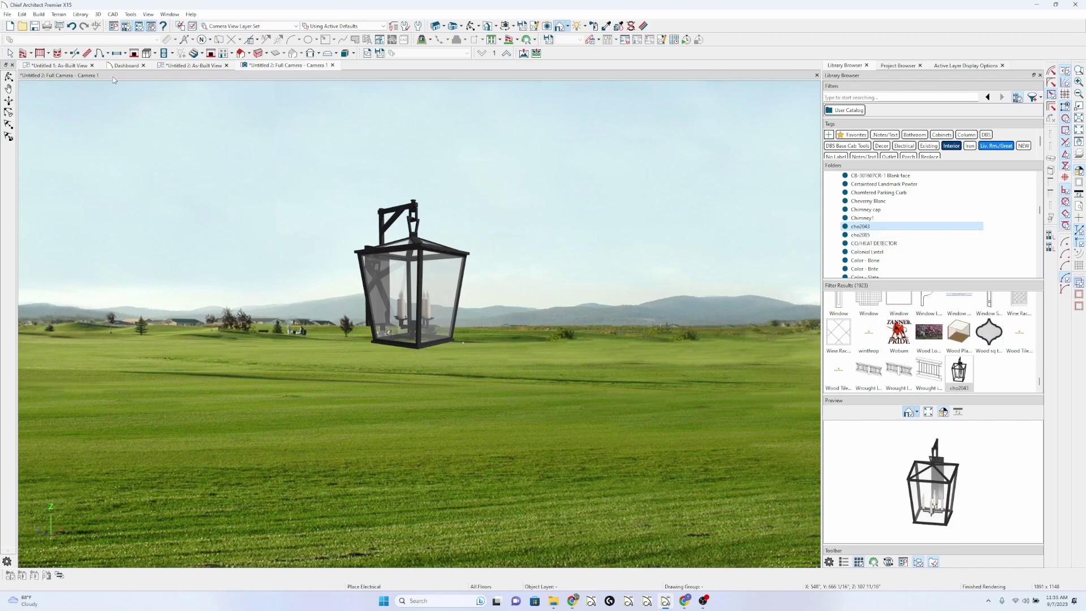
Step: Place a cho2043 light below the lower wall in the As-Built plan
left_click(68, 67)
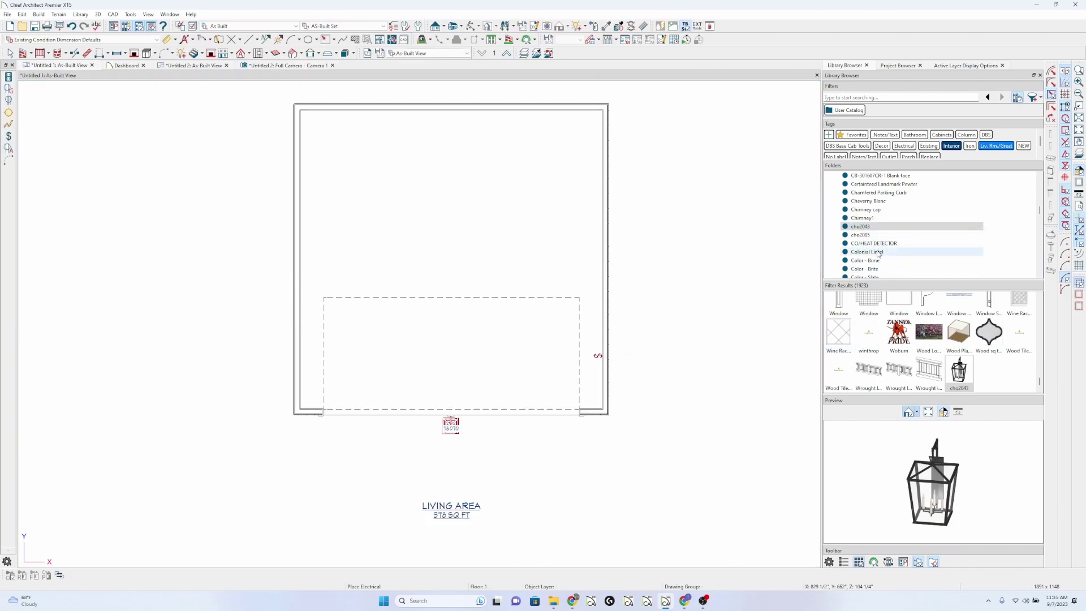
left_click(865, 227)
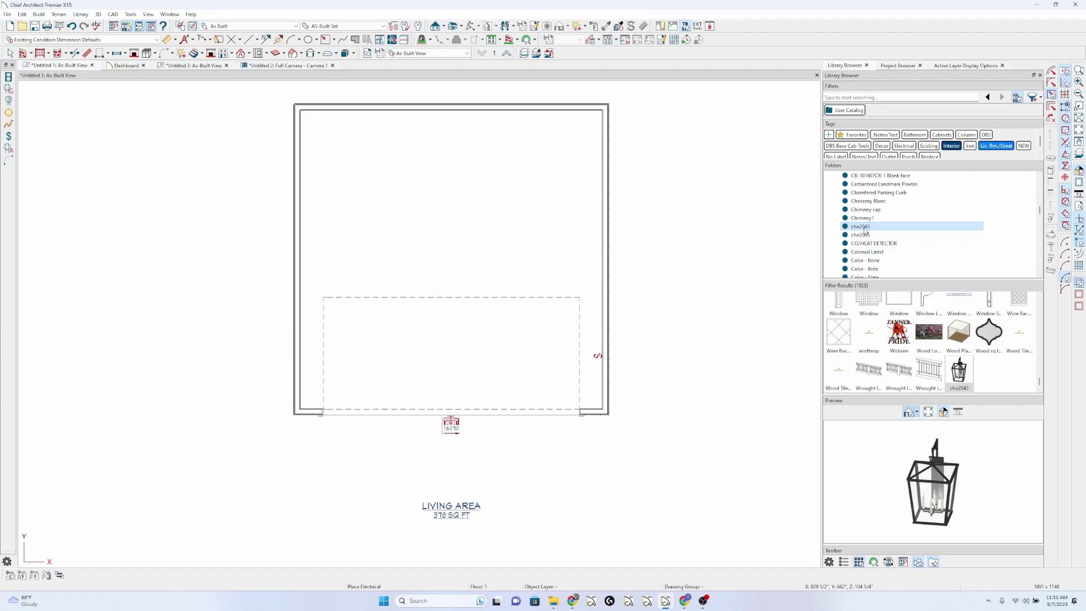
left_click(375, 428)
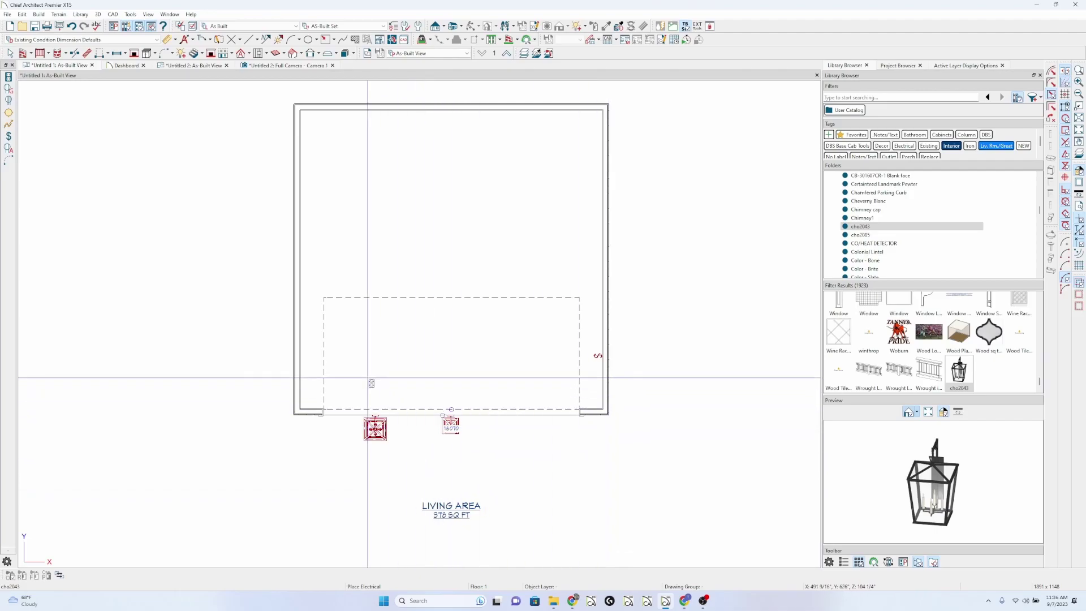
Step: Wire the new light to the right-wall switch and show the Lights Sketchup folder
left_click(167, 53)
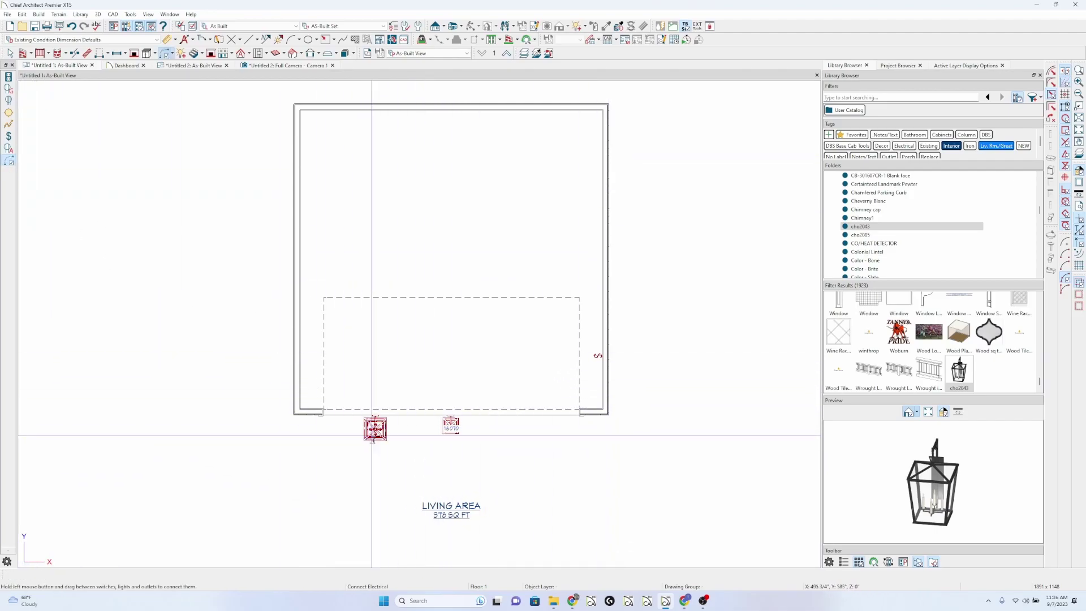
left_click_drag(373, 429, 596, 357)
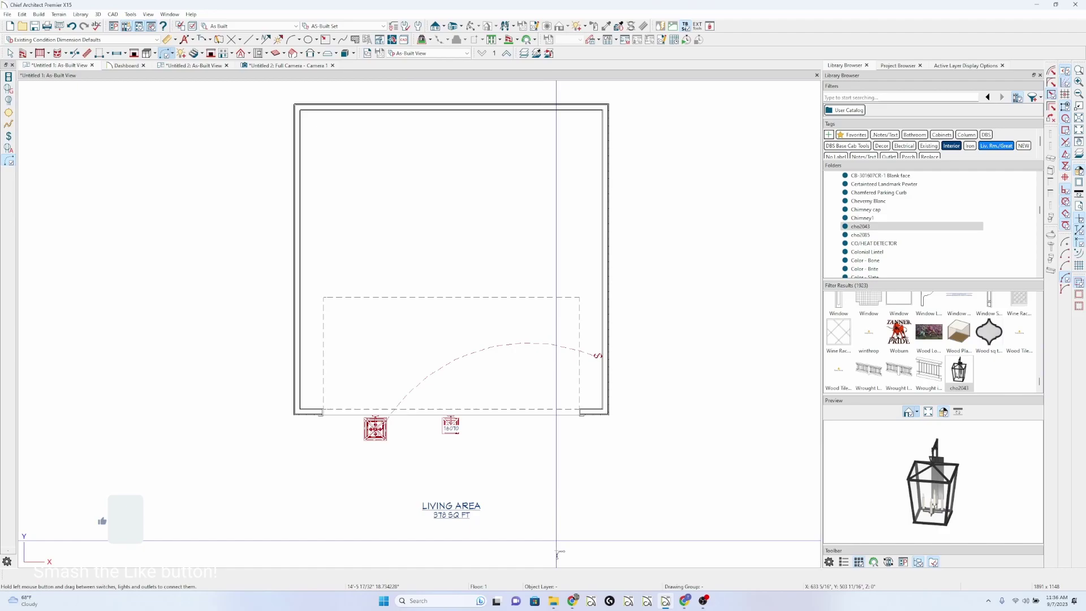
left_click(554, 600)
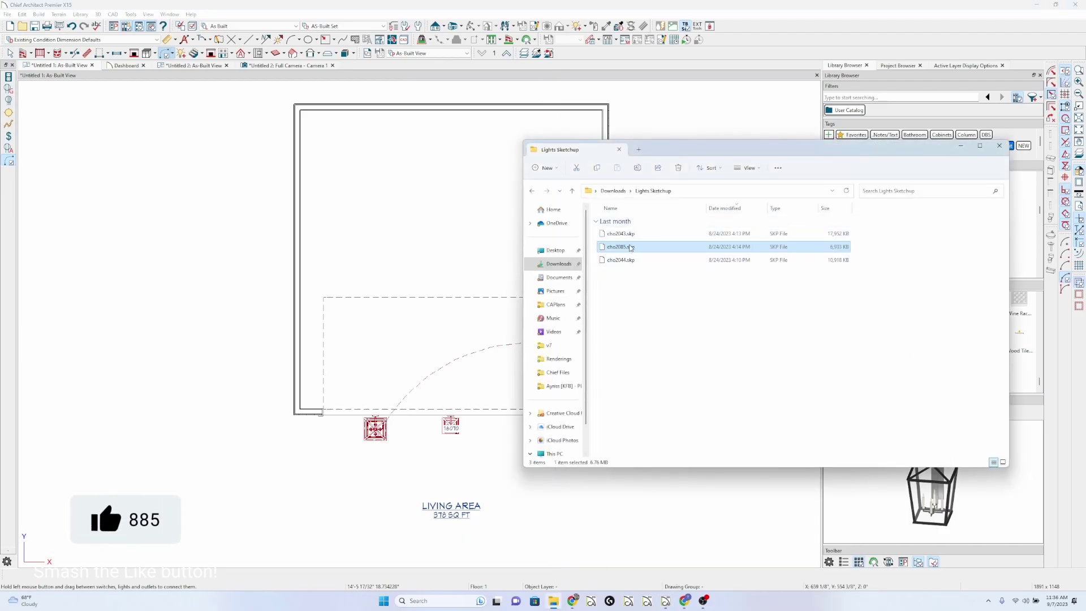
Step: Start a new 3D Symbol import from the User Catalog, then cancel it
left_click(736, 72)
scroll(869, 237, "down", 3)
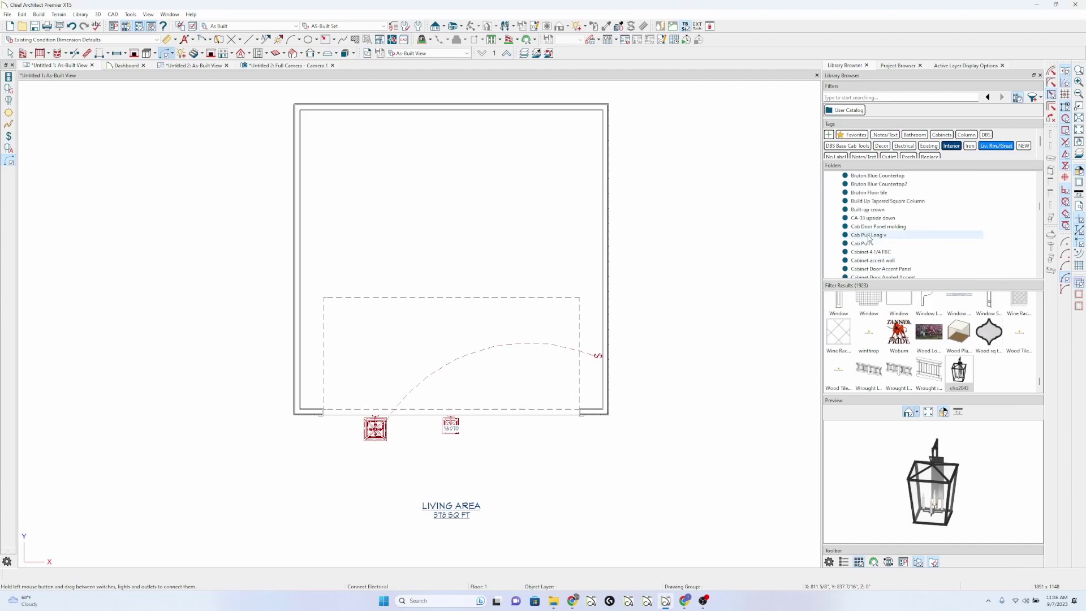
scroll(869, 238, "down", 12)
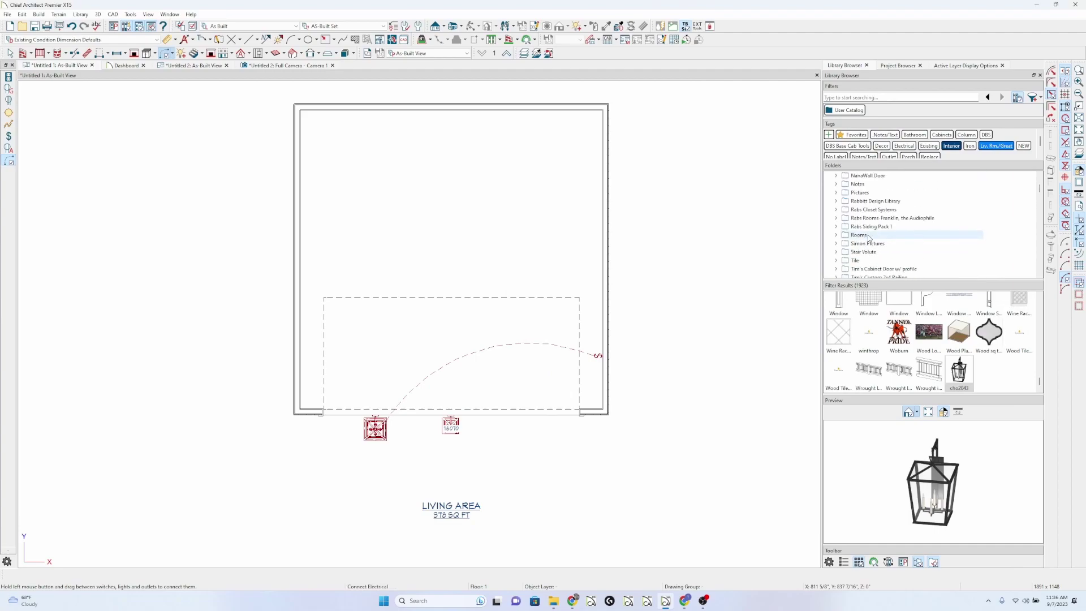
scroll(869, 238, "up", 15)
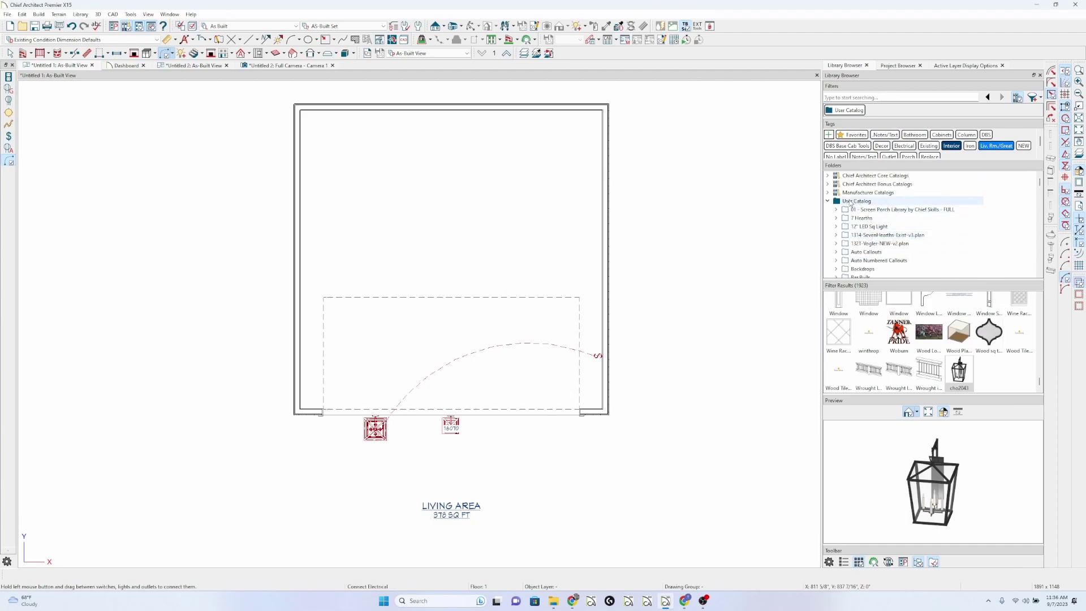
right_click(854, 202)
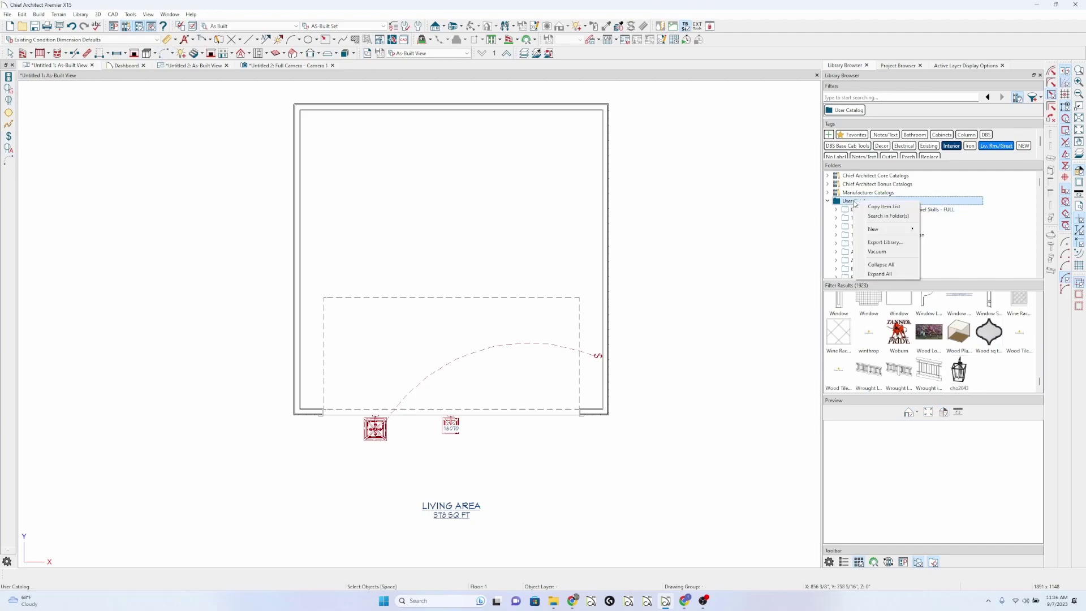
mouse_move(886, 229)
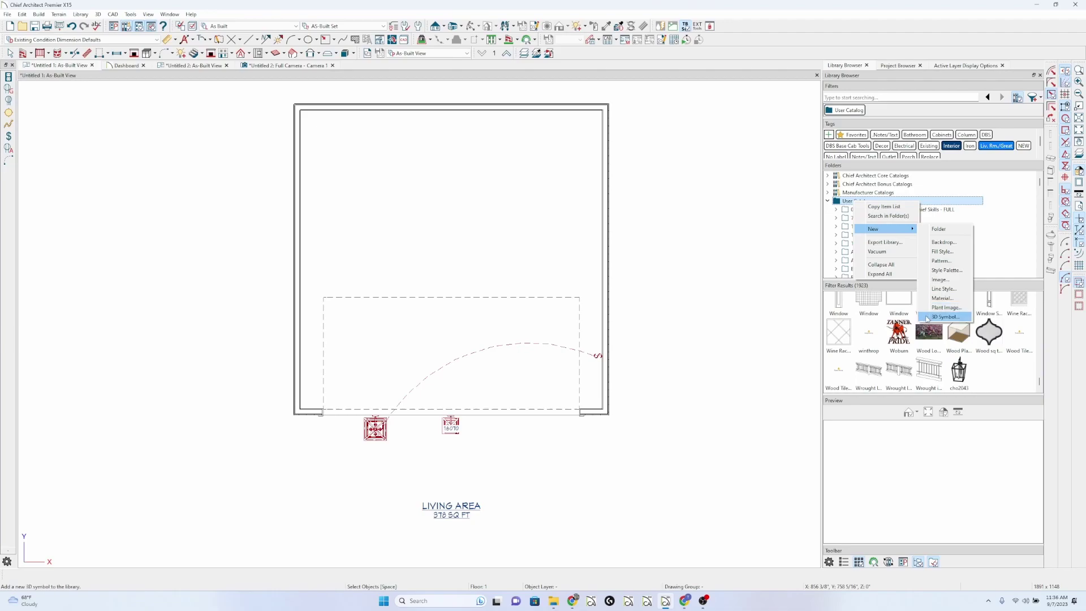
left_click(944, 317)
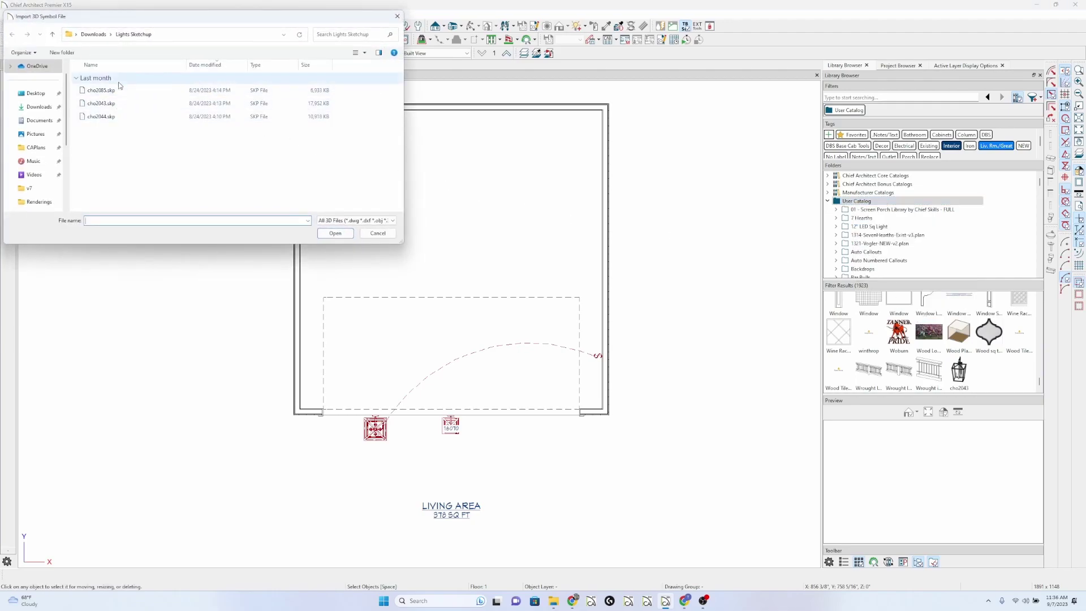
left_click(377, 233)
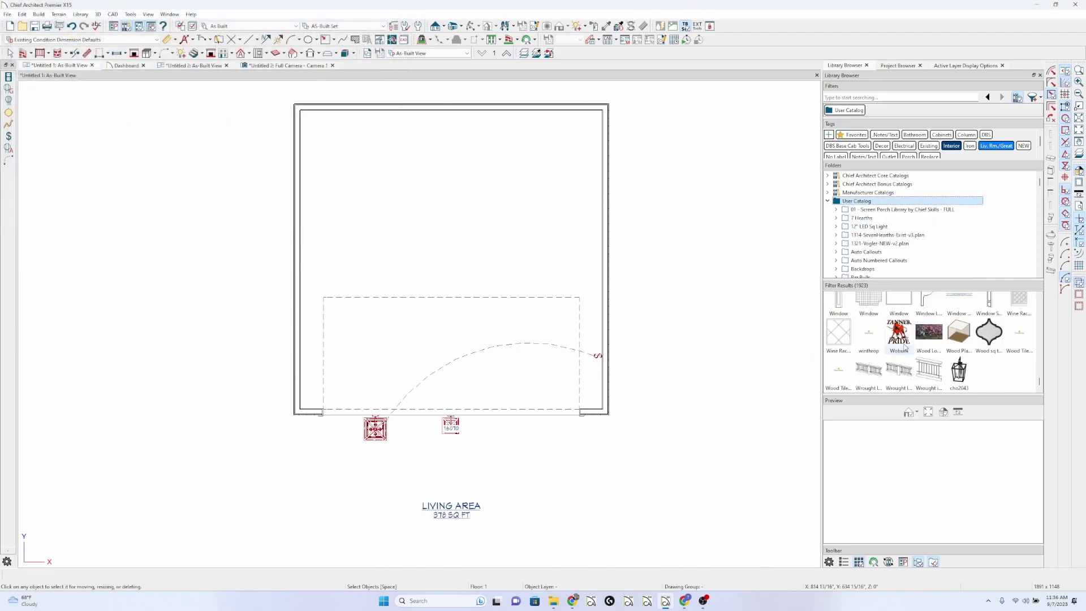
Step: Scroll the Library Browser to the cho2043 lantern and bring up its actions
scroll(868, 236, "down", 10)
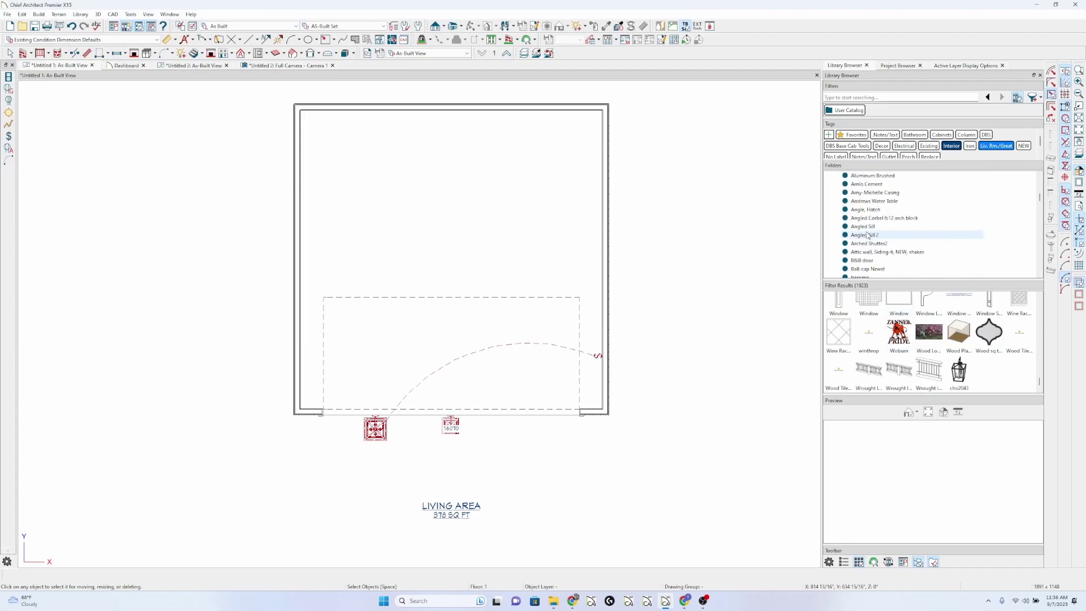
scroll(868, 237, "down", 10)
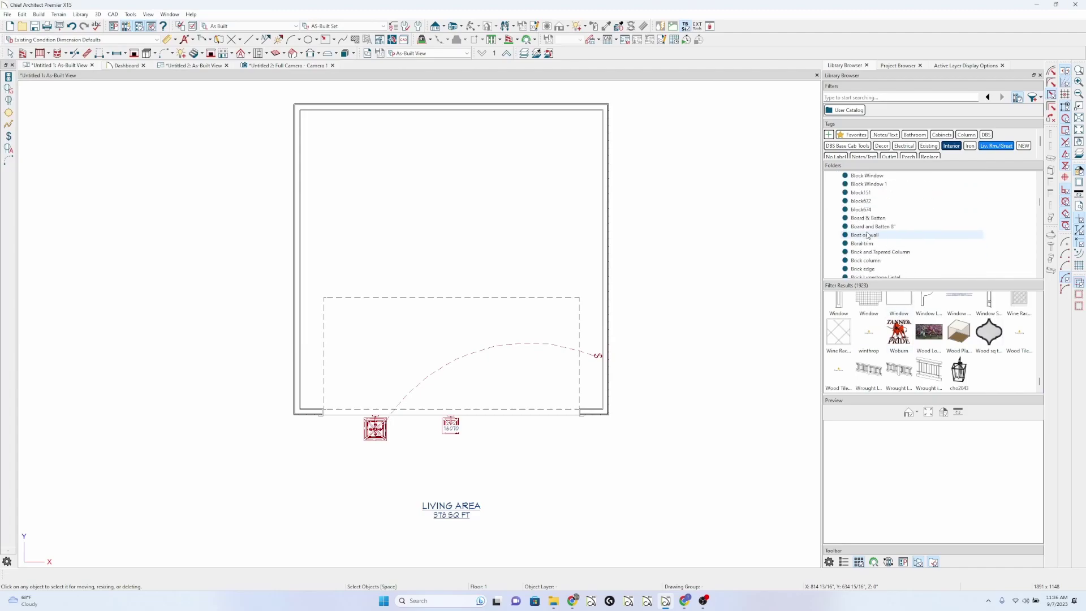
scroll(868, 236, "down", 5)
scroll(866, 238, "down", 3)
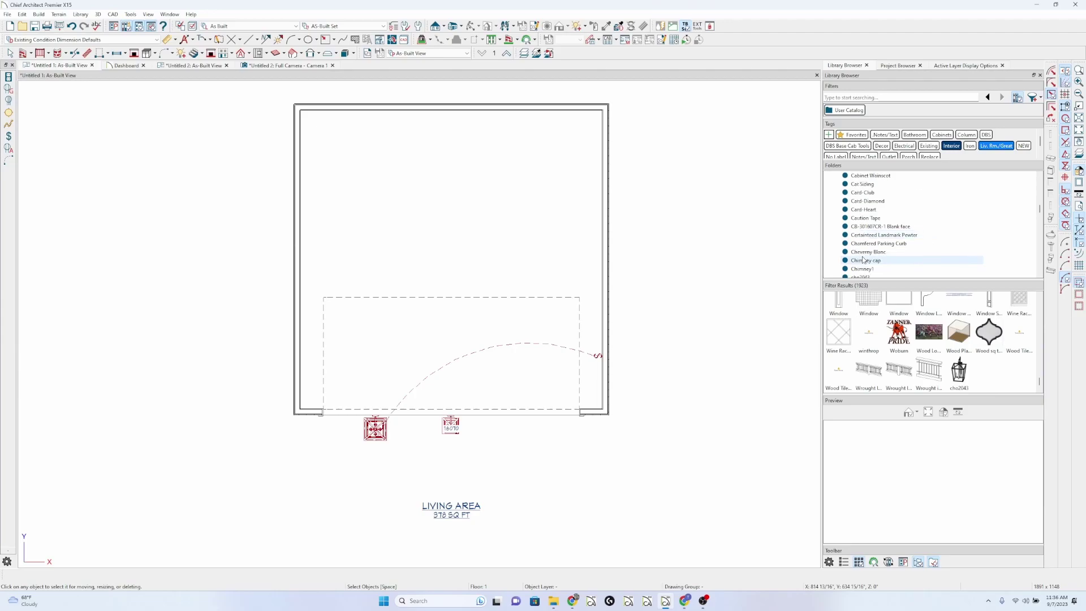
scroll(863, 260, "down", 3)
left_click(860, 202)
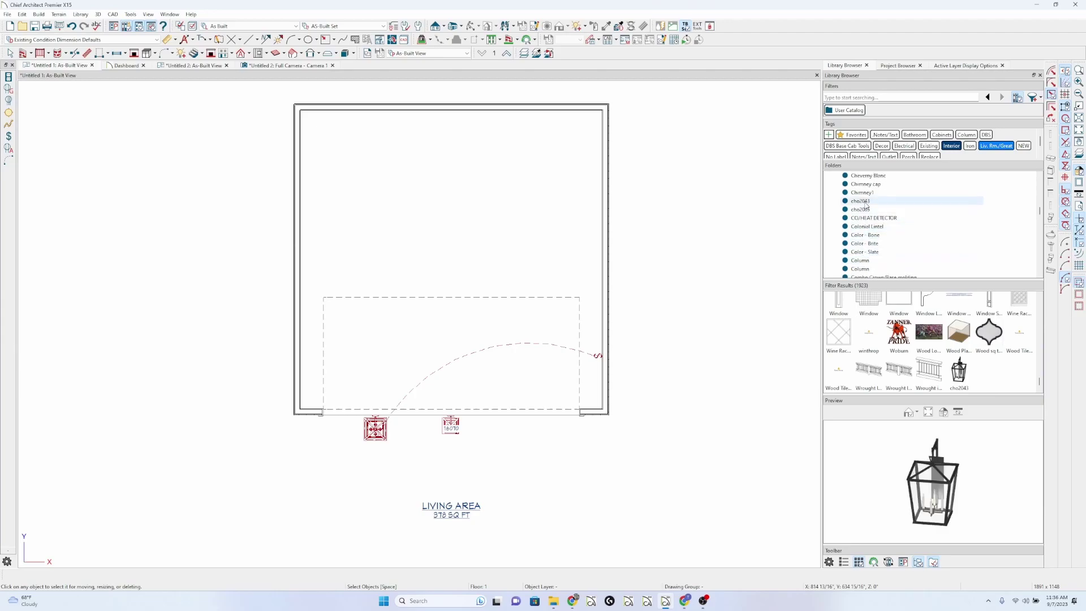
right_click(865, 204)
Step: Confirm cho2043's wall-mounted Outdoor options, accept them, and open a Perspective Full Overview
left_click(907, 276)
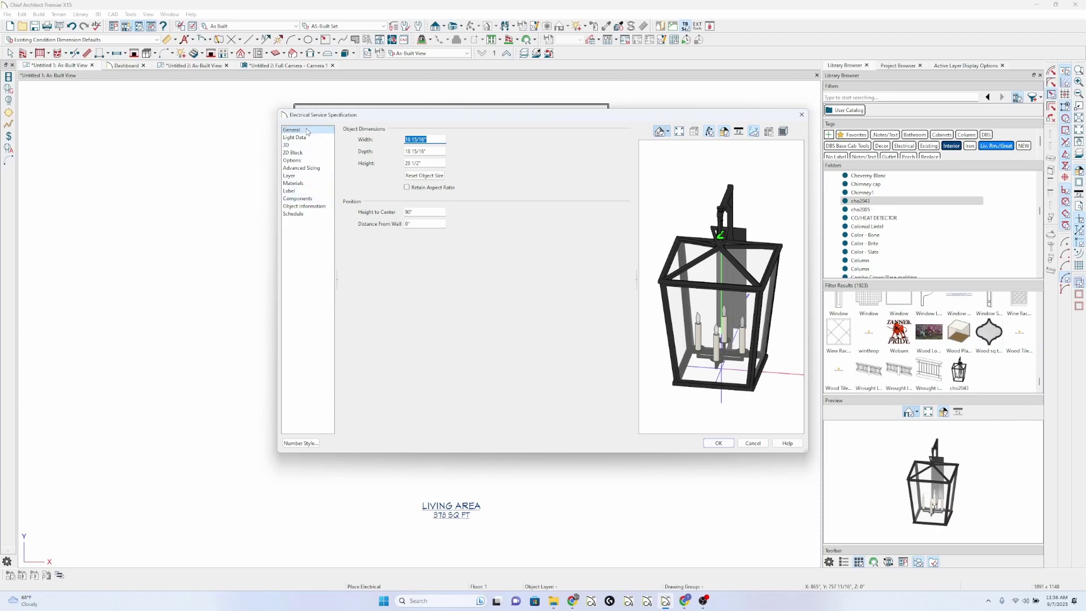
left_click(303, 161)
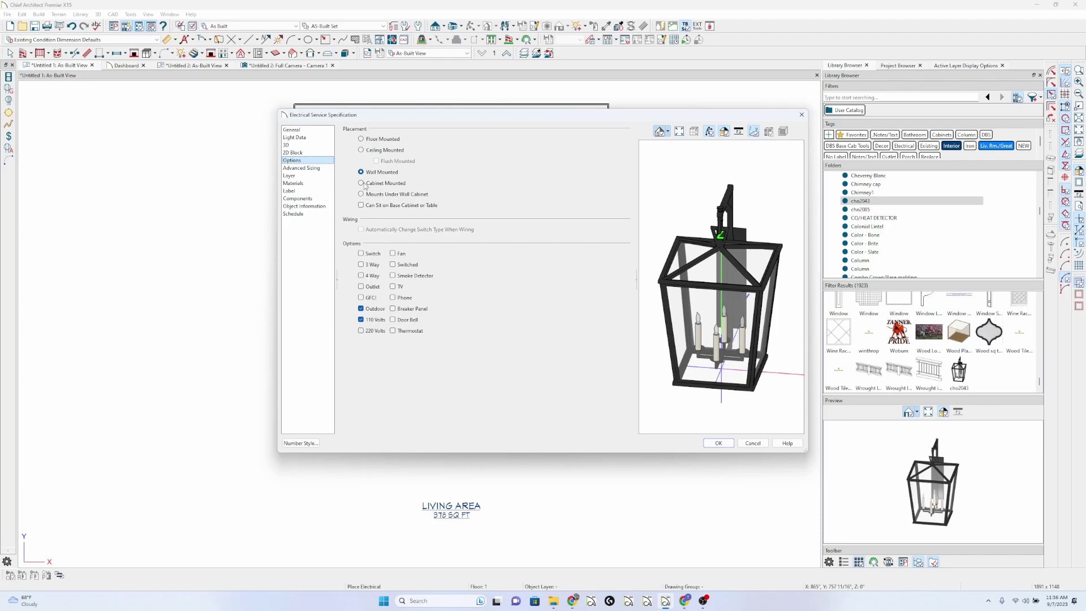
left_click(716, 442)
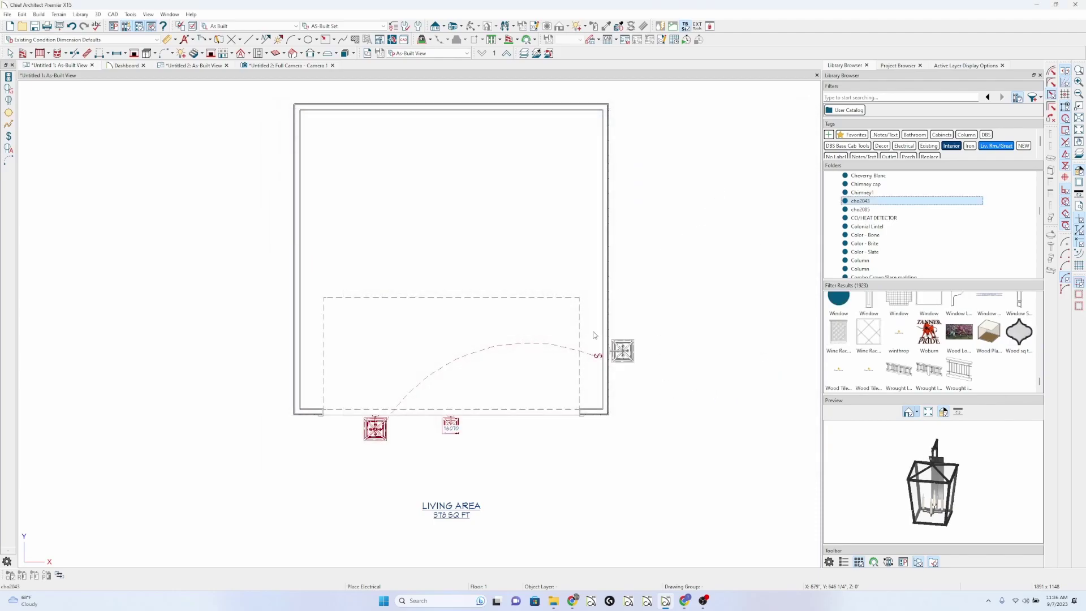
key("F9")
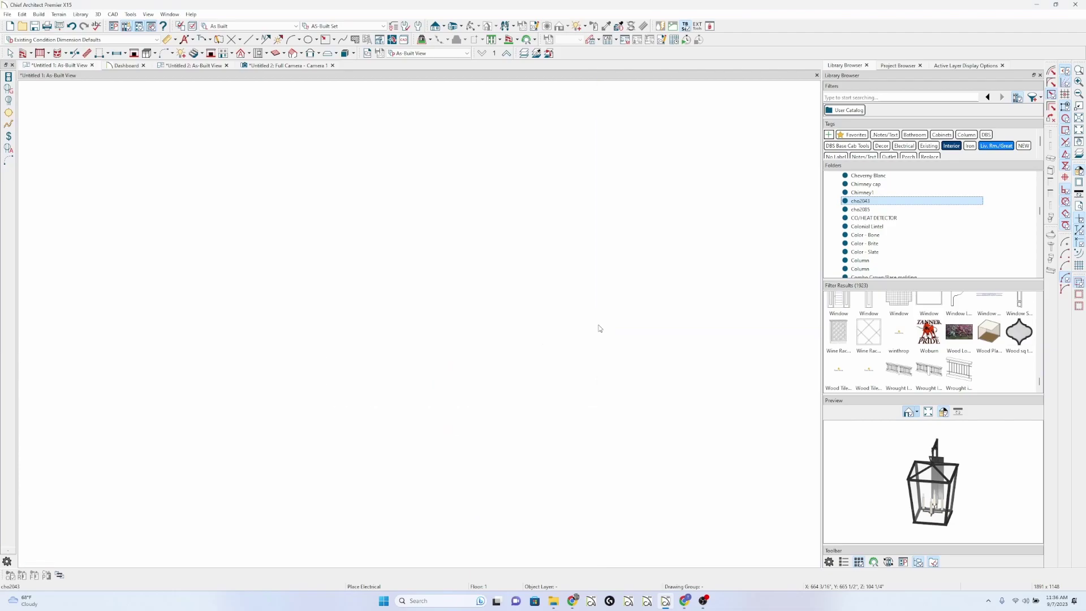
Step: Orbit to a frontal garage view and select the left lantern above the door
left_click_drag(444, 273, 290, 227)
left_click(290, 227)
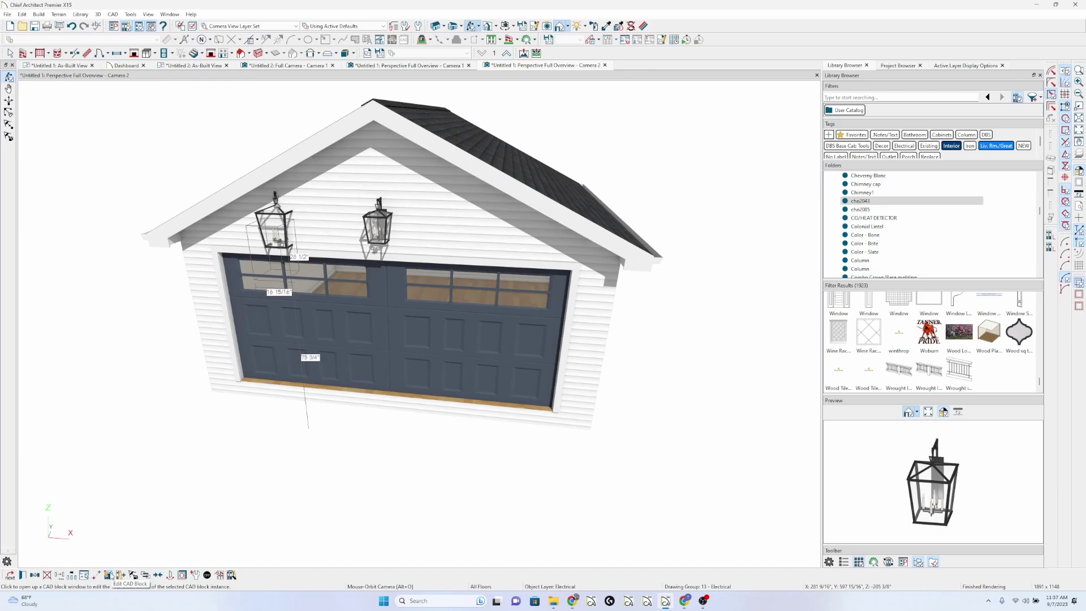
left_click(23, 575)
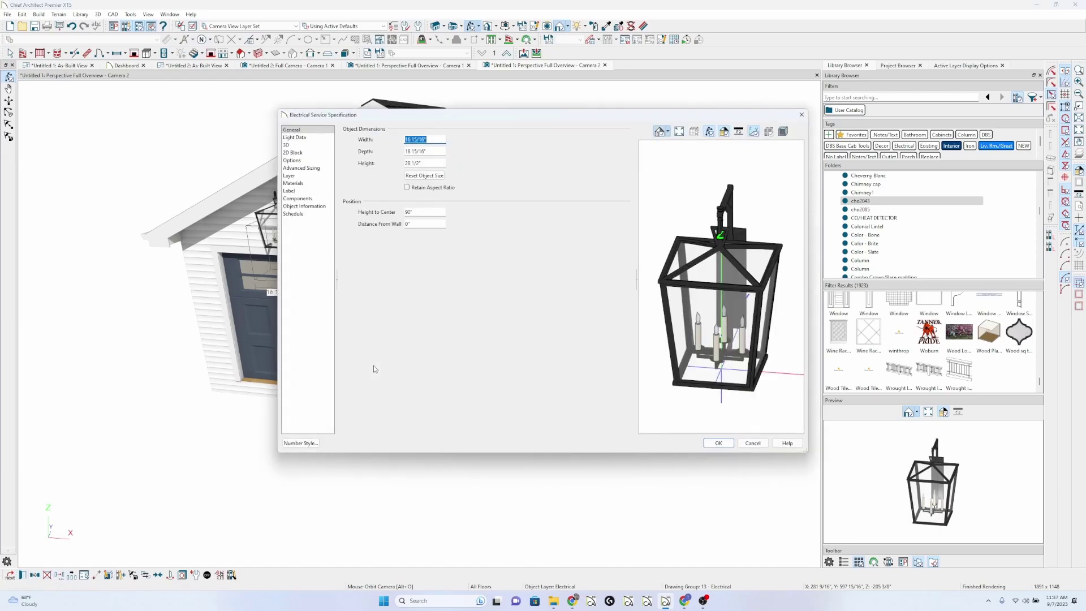
left_click_drag(724, 351, 747, 404)
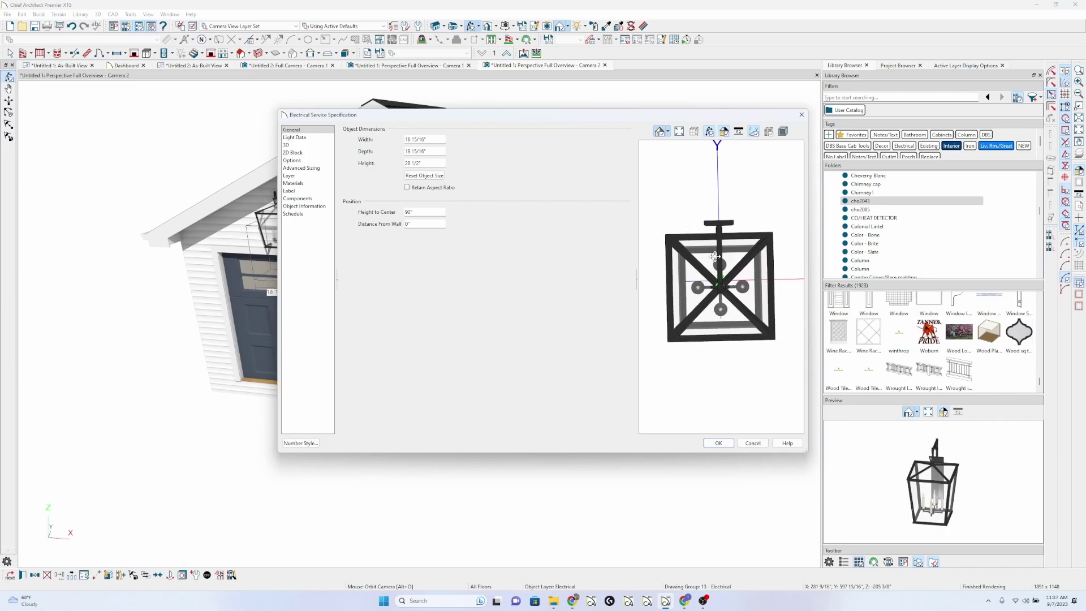
left_click_drag(713, 249, 718, 358)
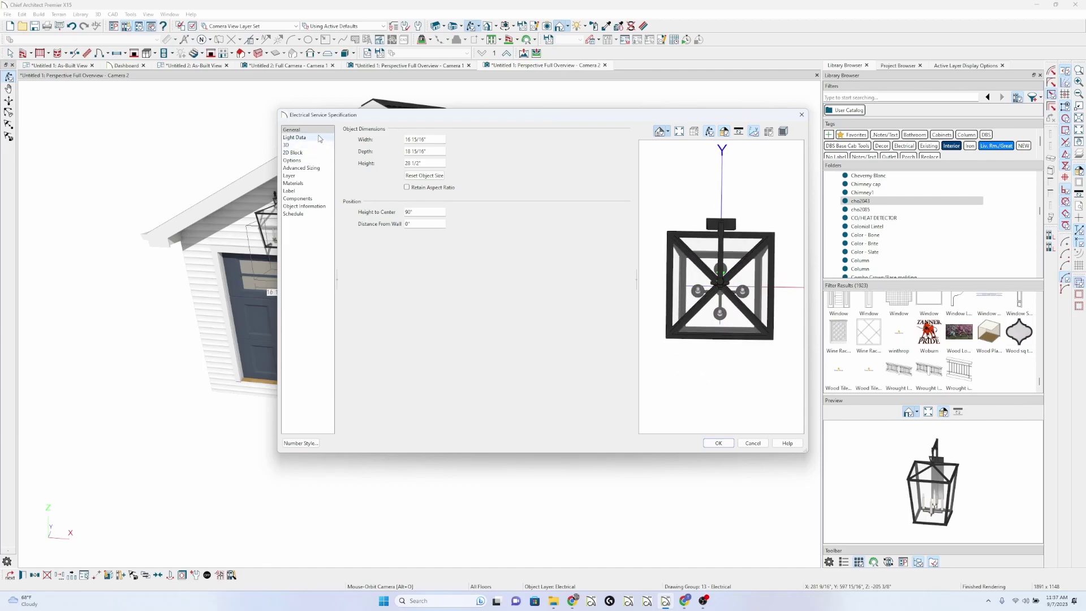
left_click(317, 146)
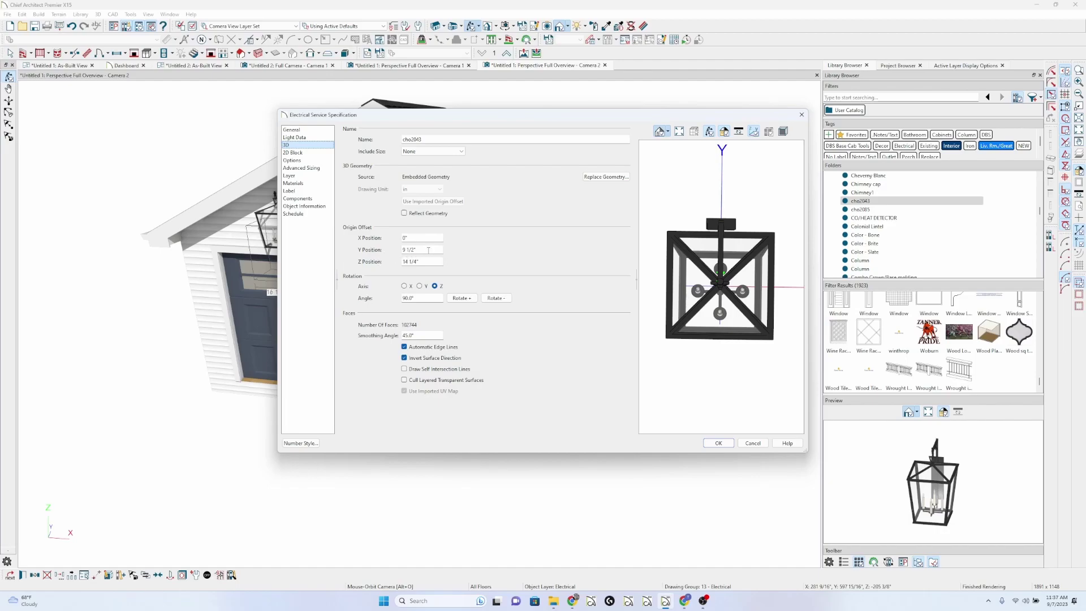
left_click_drag(755, 298, 747, 343)
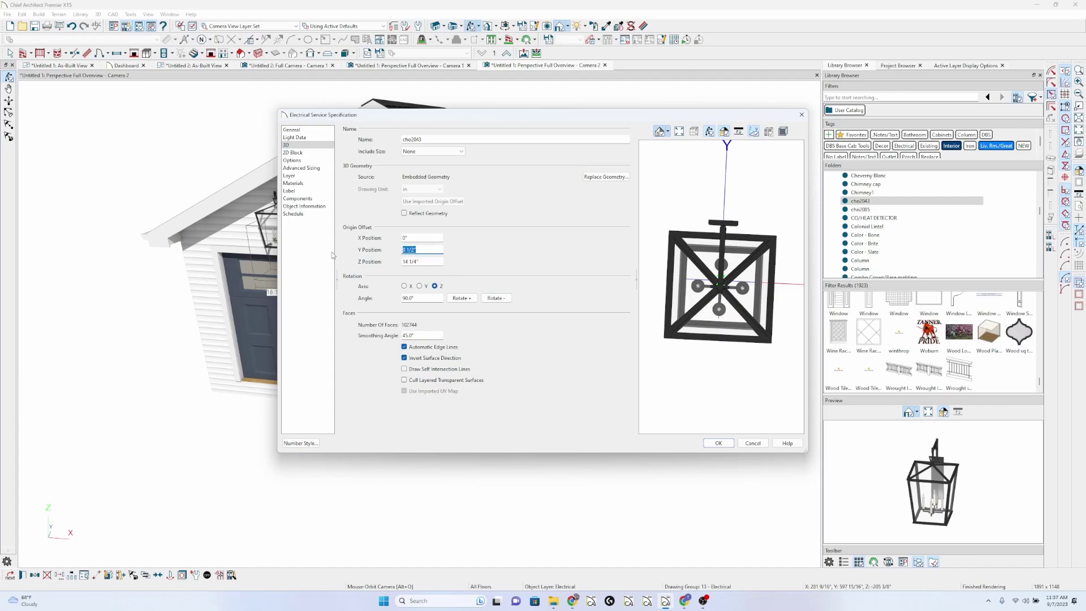
key("Return")
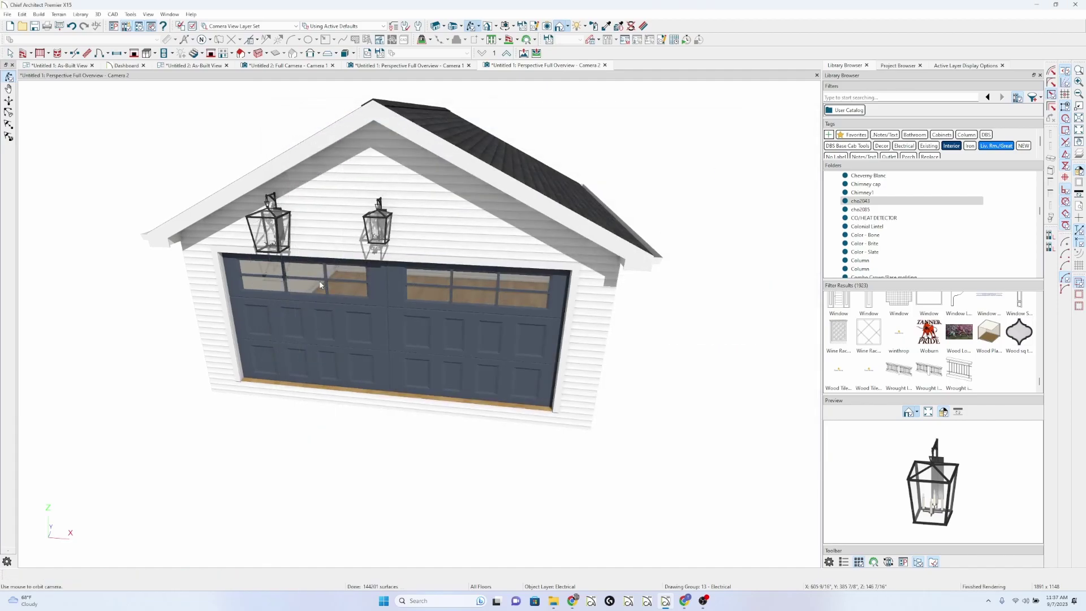
Step: Set the cho2043 library lantern's 3D Origin Offset Y Position to 0
mouse_move(320, 284)
left_mouse_down()
mouse_move(259, 281)
mouse_move(301, 281)
left_mouse_up()
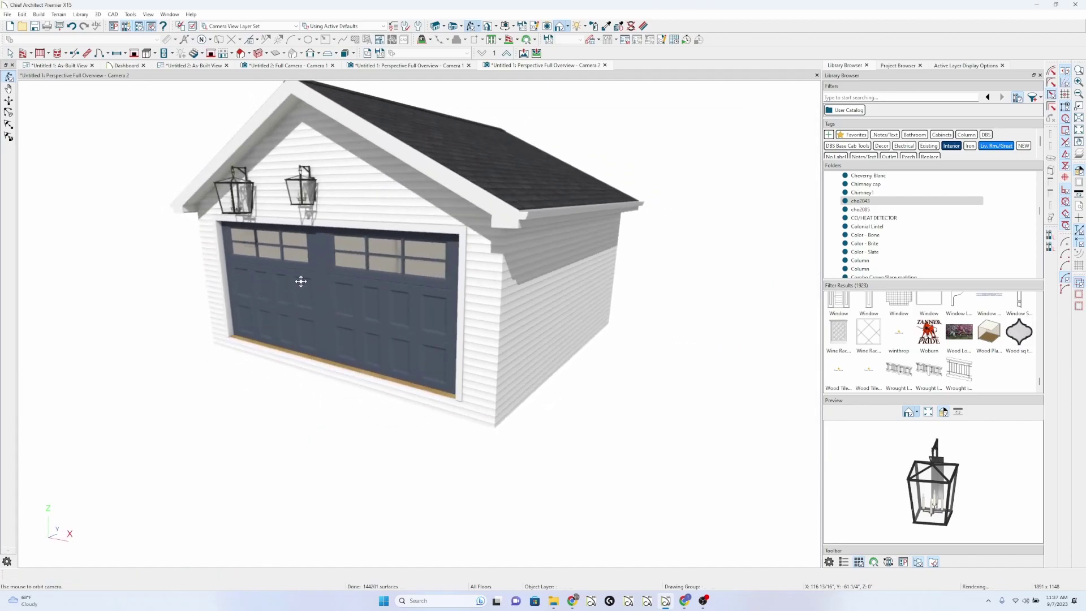
right_click(864, 201)
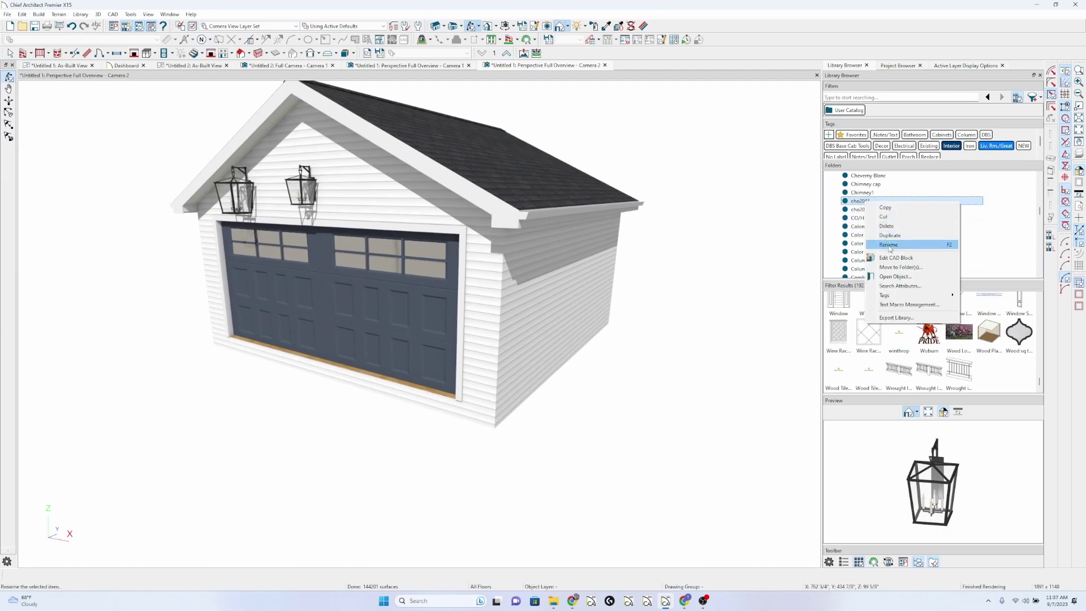
left_click(895, 277)
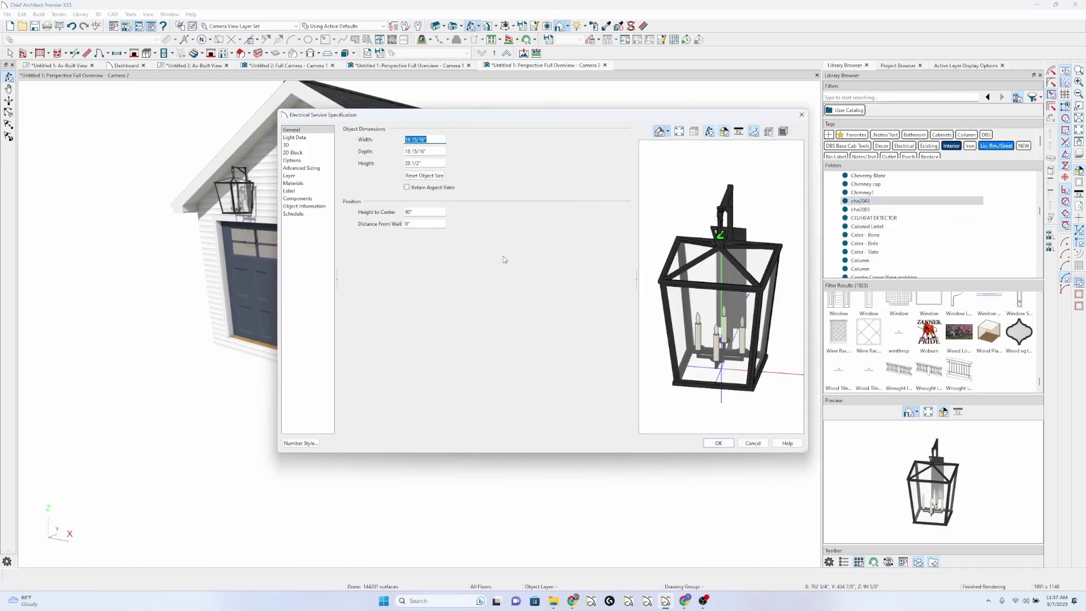
left_click(306, 146)
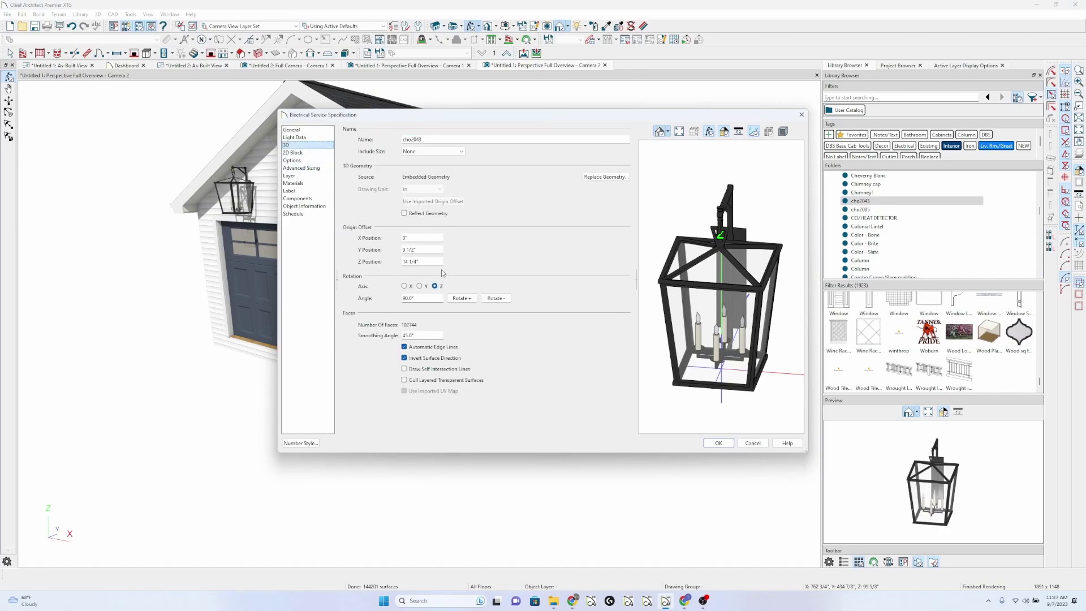
double_click(410, 249)
type("0")
key("Return")
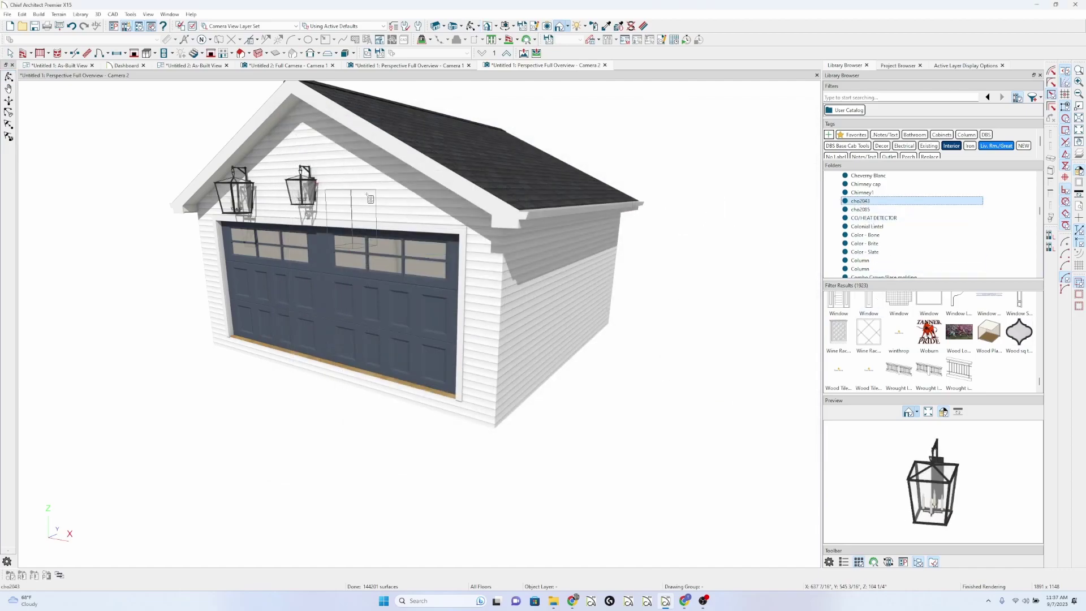
Step: Place a third cho2043 lantern on the gable wall beside the other two
left_click(373, 202)
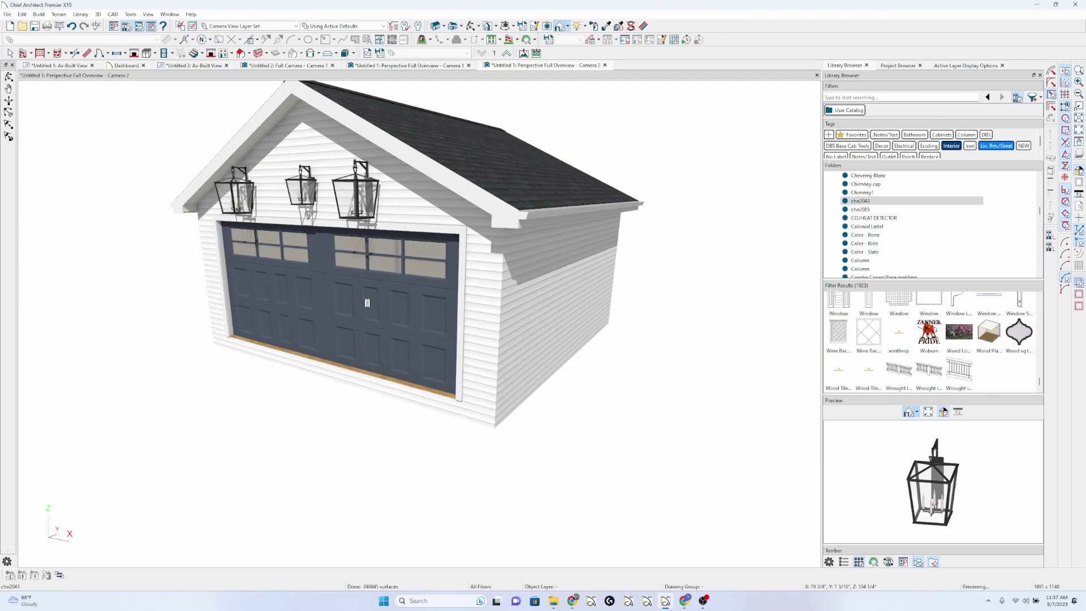
key("Escape")
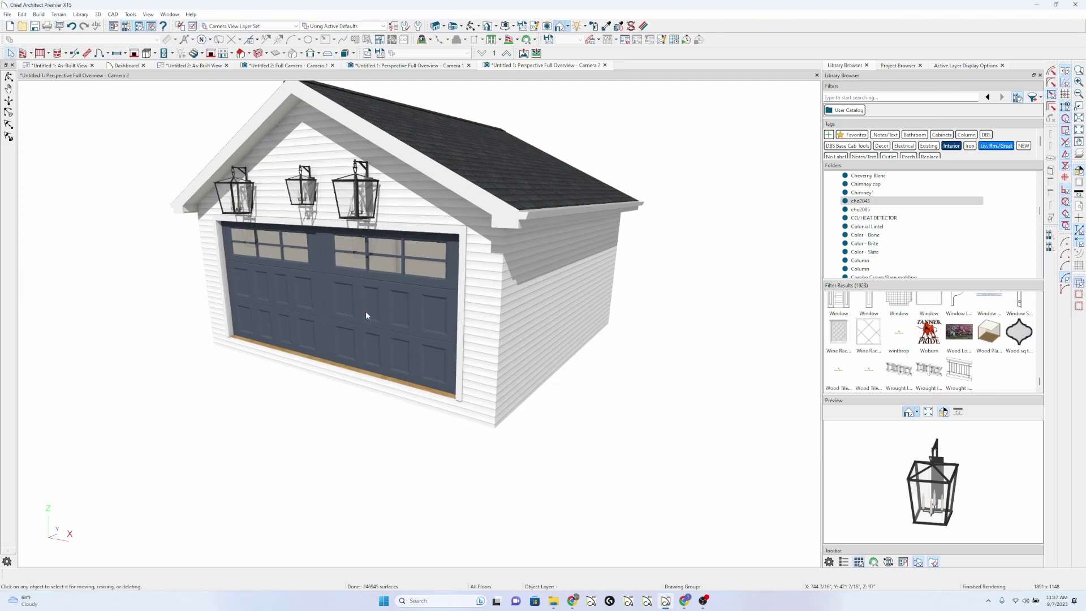